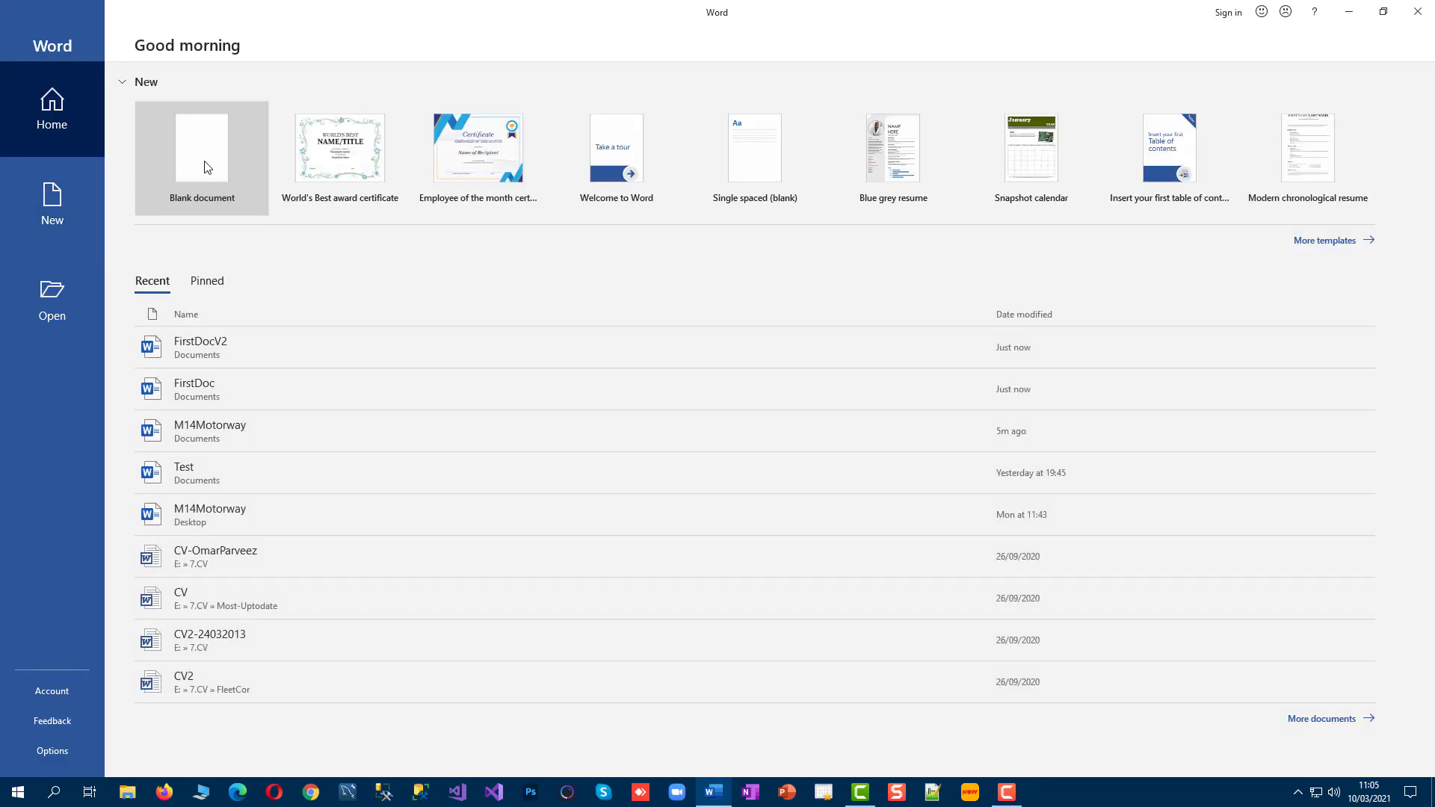
# - Start a blank document and type 'First Document' on the page
pyautogui.click(207, 166)
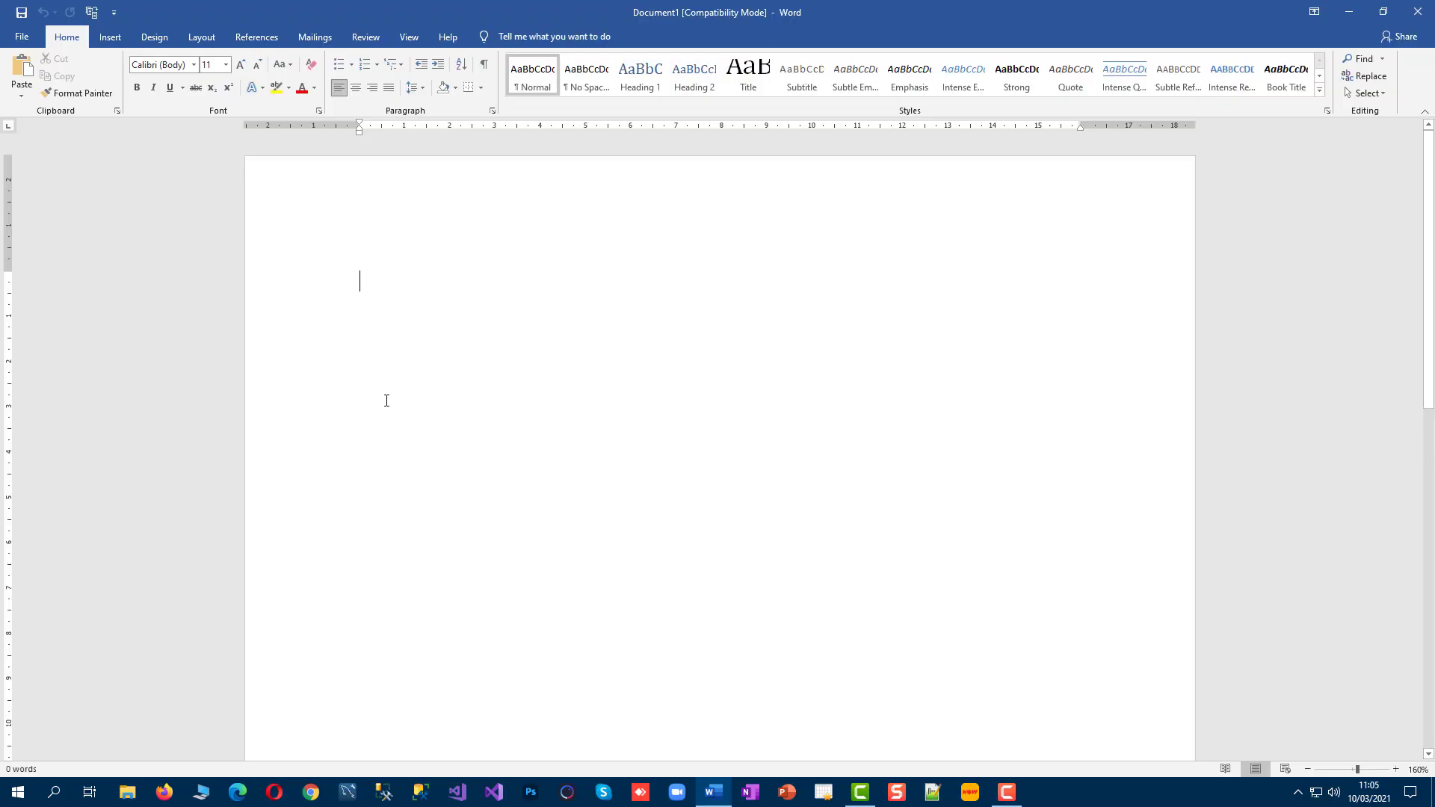
pyautogui.write('Fir')
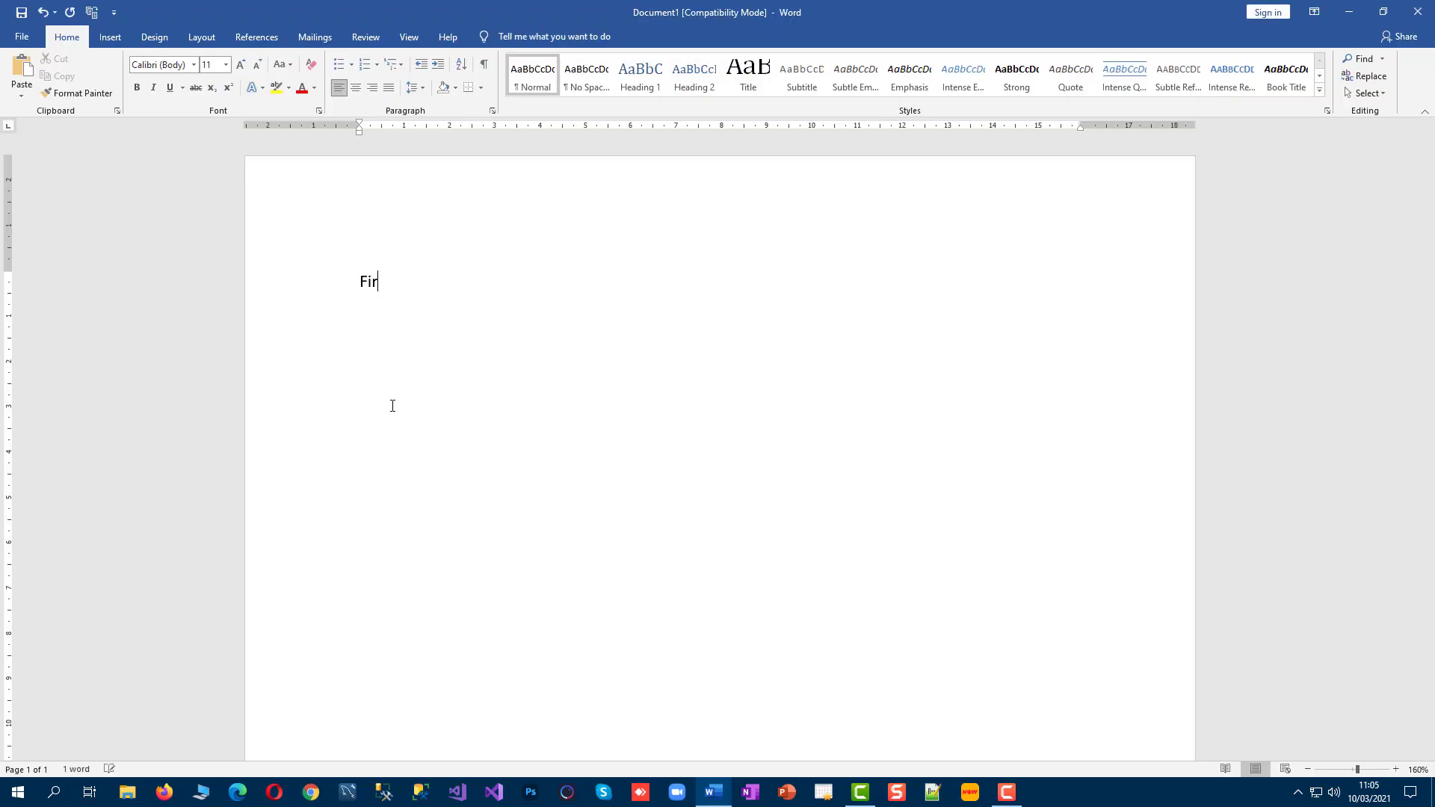
pyautogui.write('st Docum')
pyautogui.write('ent')
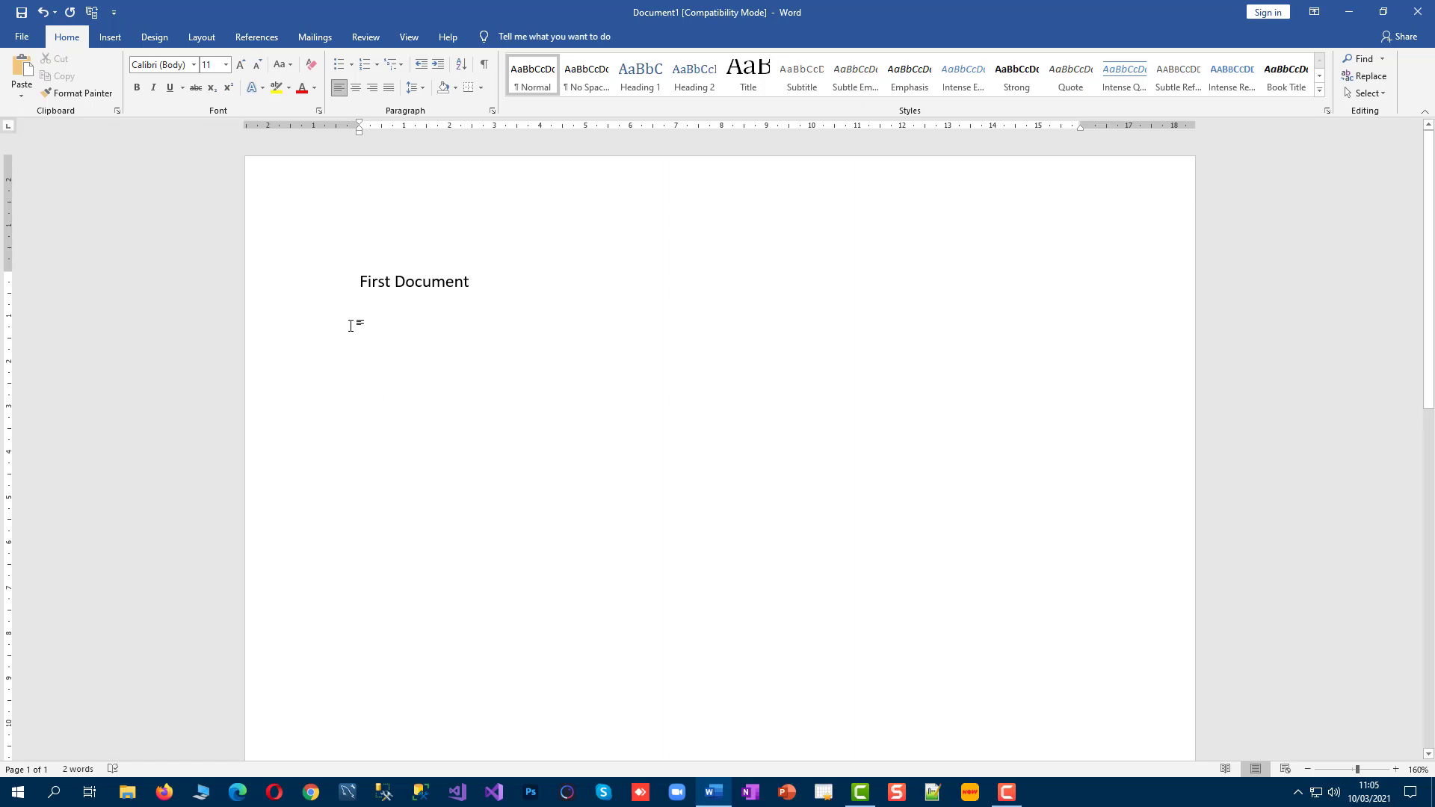
# - Look through the Save As locations, picking Documents, then cancel that dialog
pyautogui.click(29, 39)
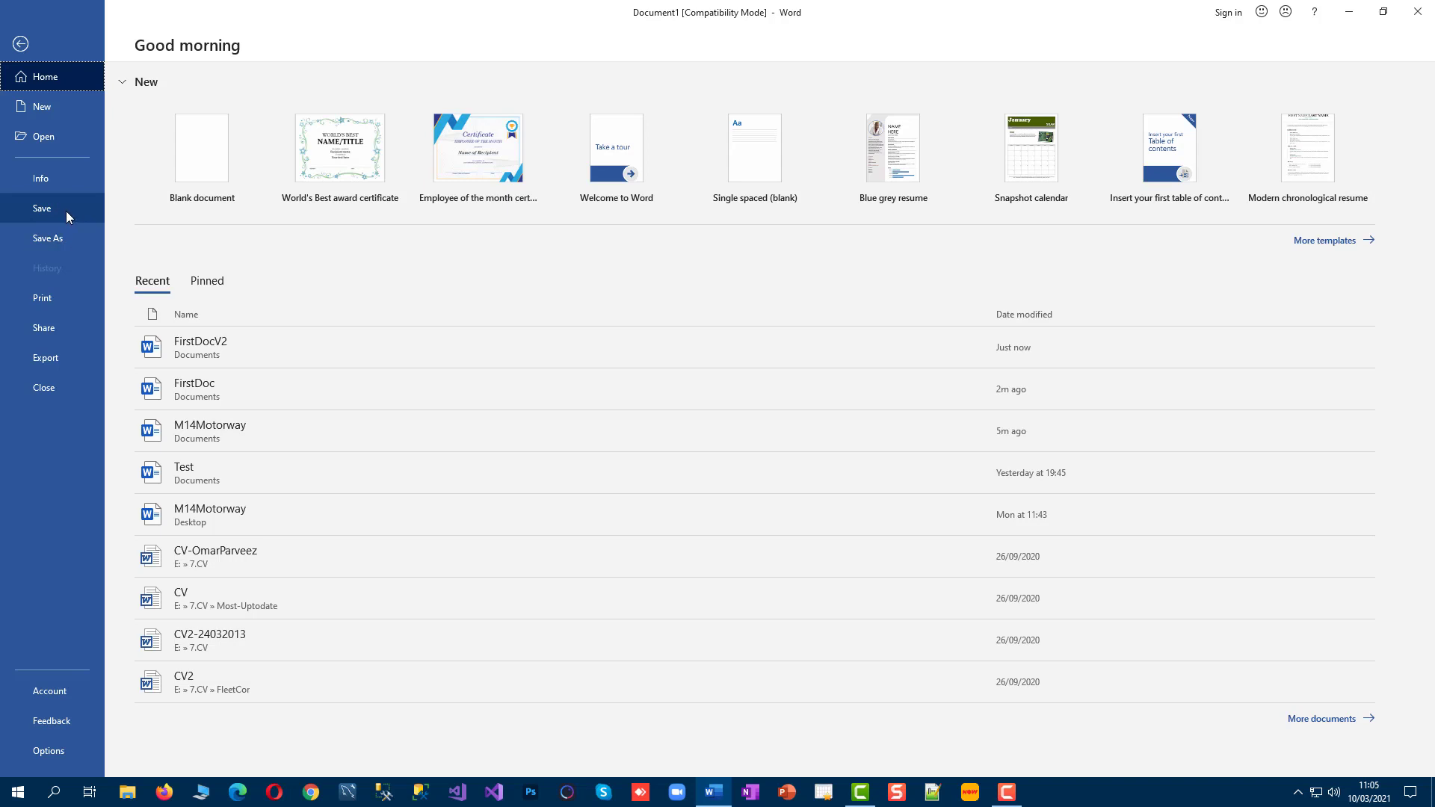
pyautogui.click(66, 209)
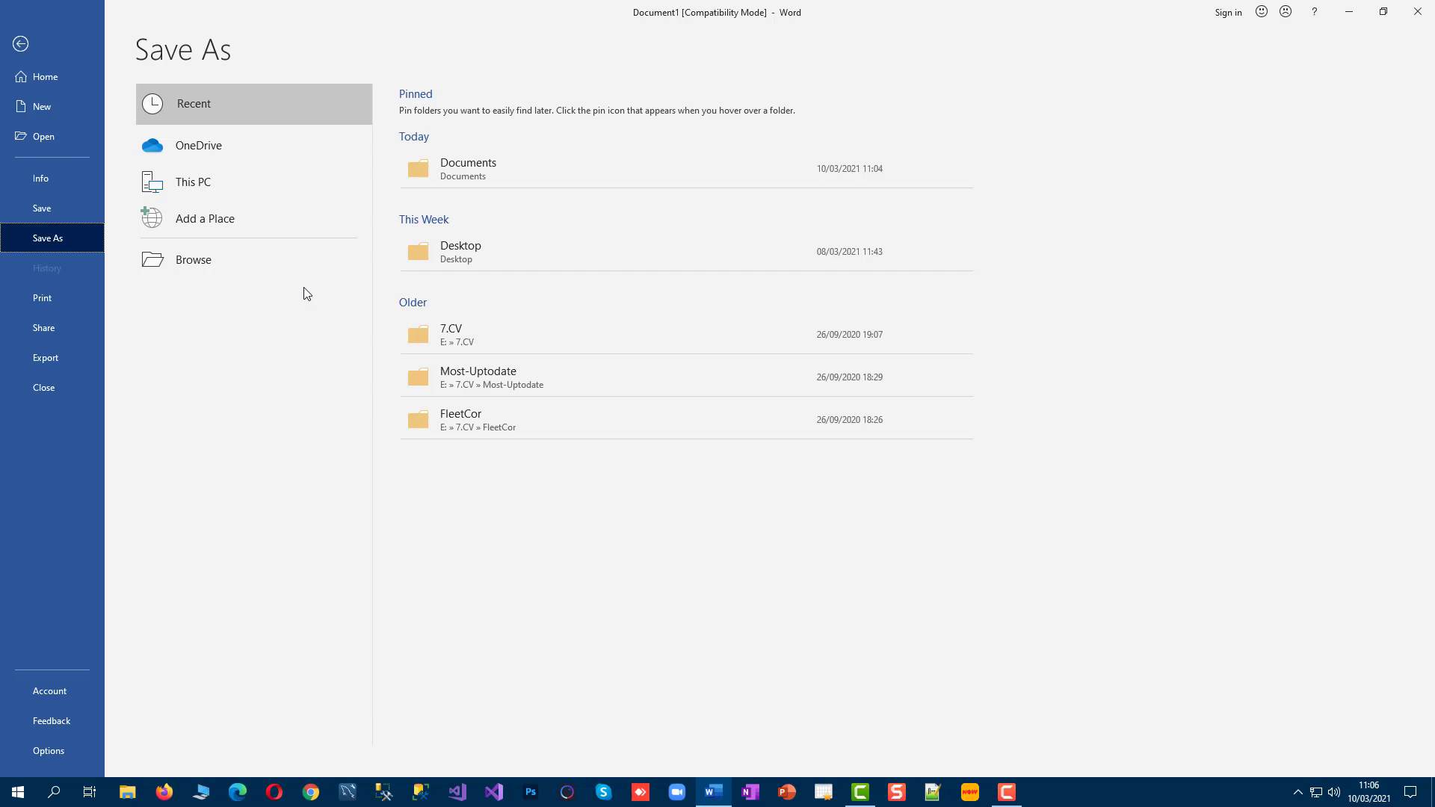
pyautogui.click(240, 145)
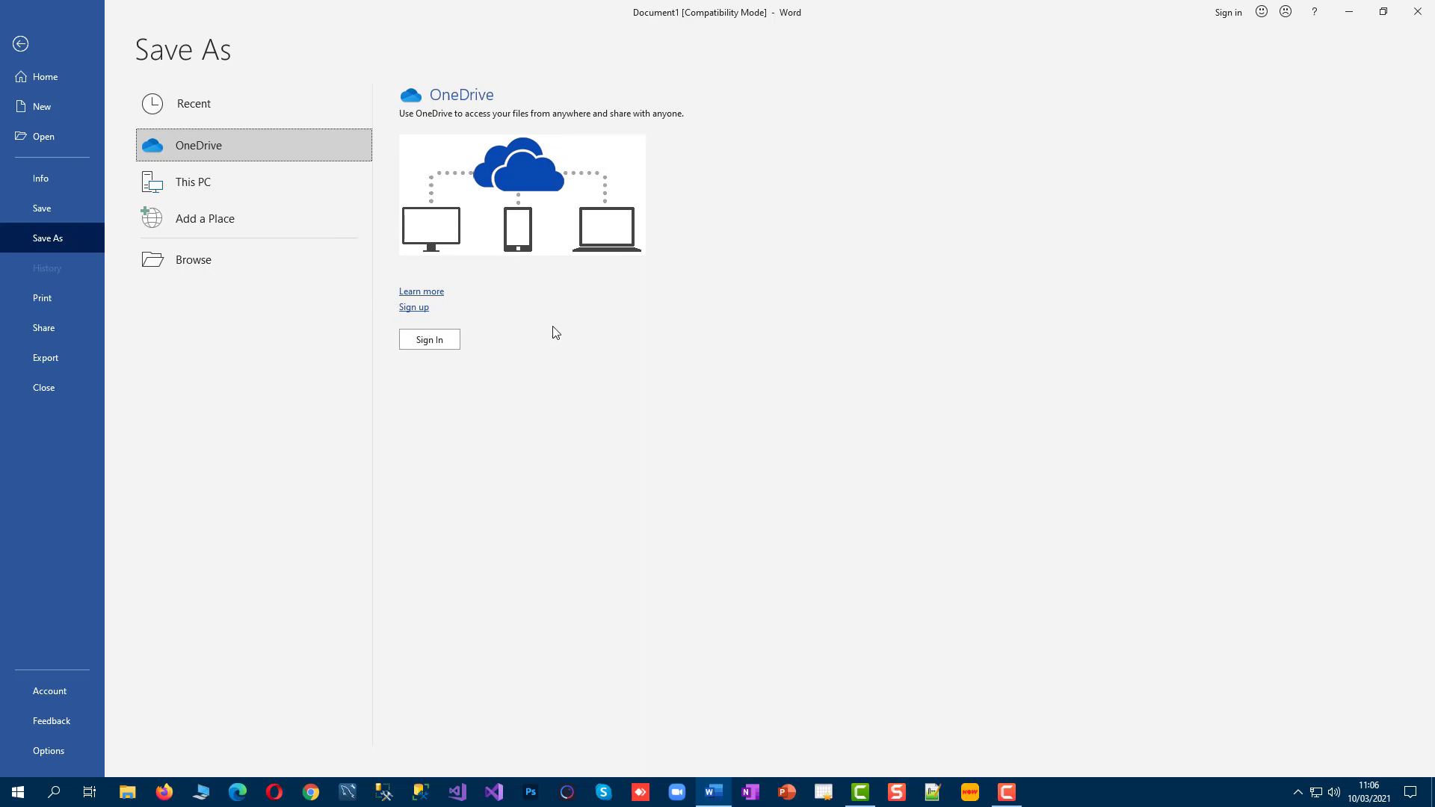
pyautogui.click(247, 183)
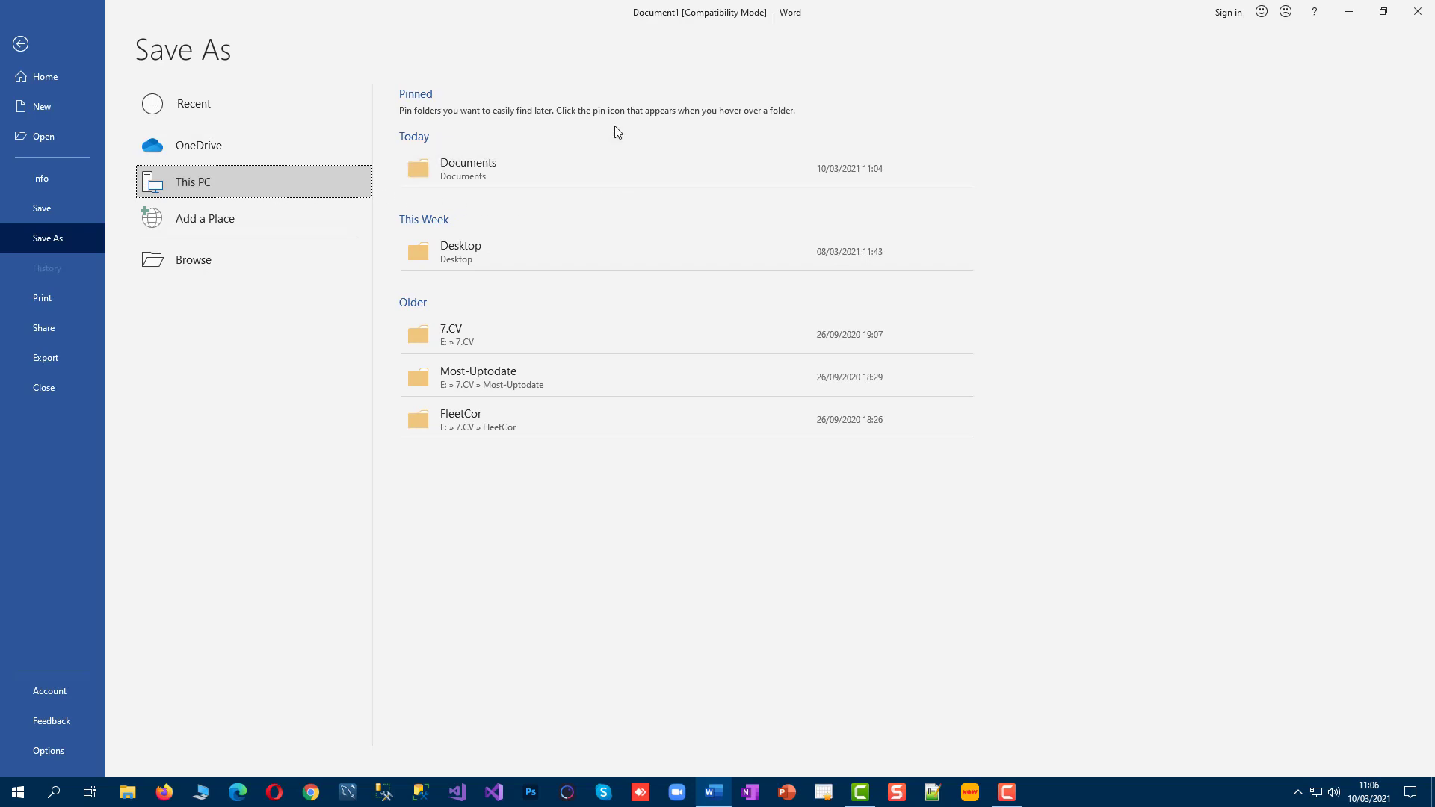
pyautogui.click(476, 164)
pyautogui.write('First Document')
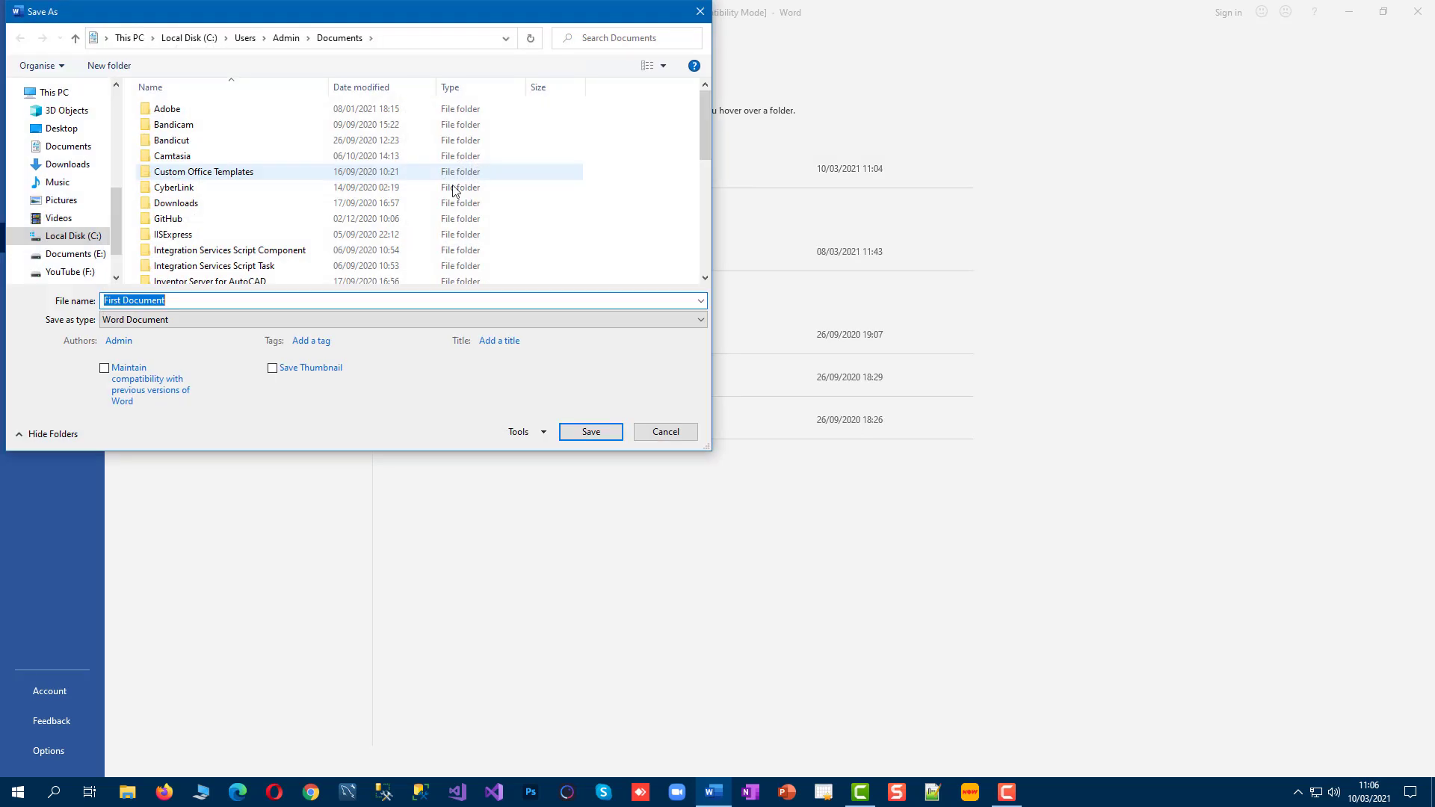
pyautogui.click(662, 432)
# - Browse to Documents, change the file name to FirstDoc, and save
pyautogui.click(209, 267)
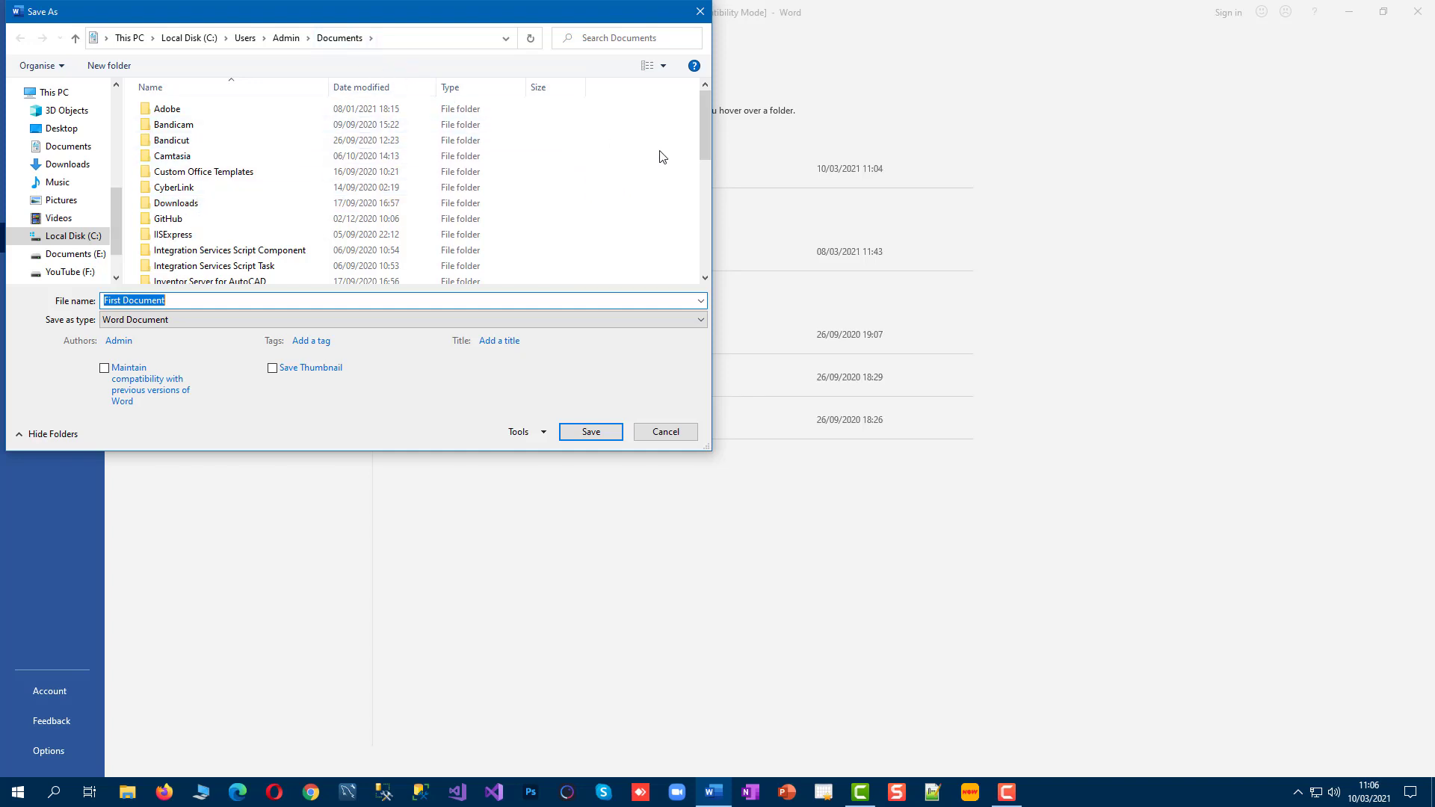
pyautogui.moveTo(706, 142); pyautogui.dragTo(707, 293)
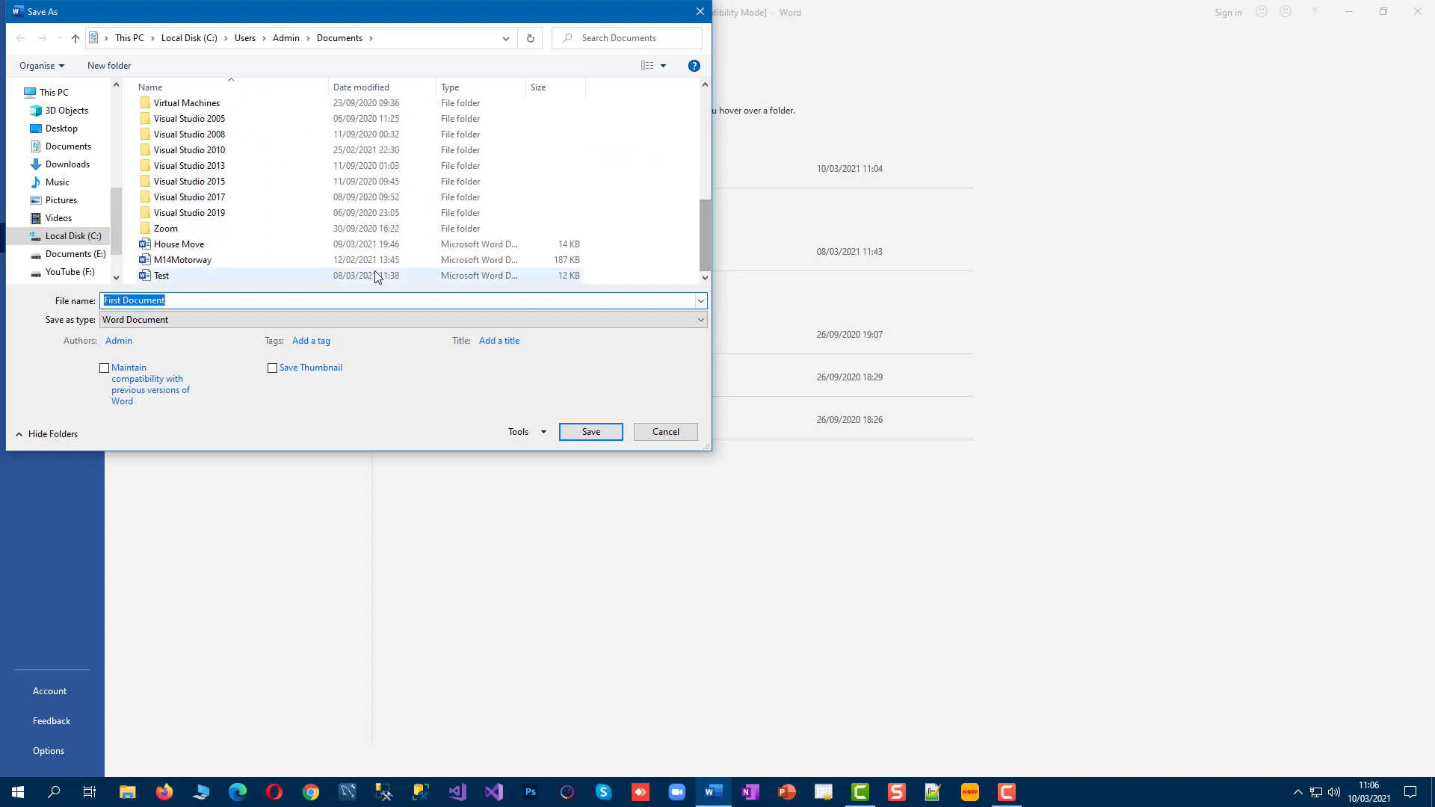
pyautogui.doubleClick(221, 300)
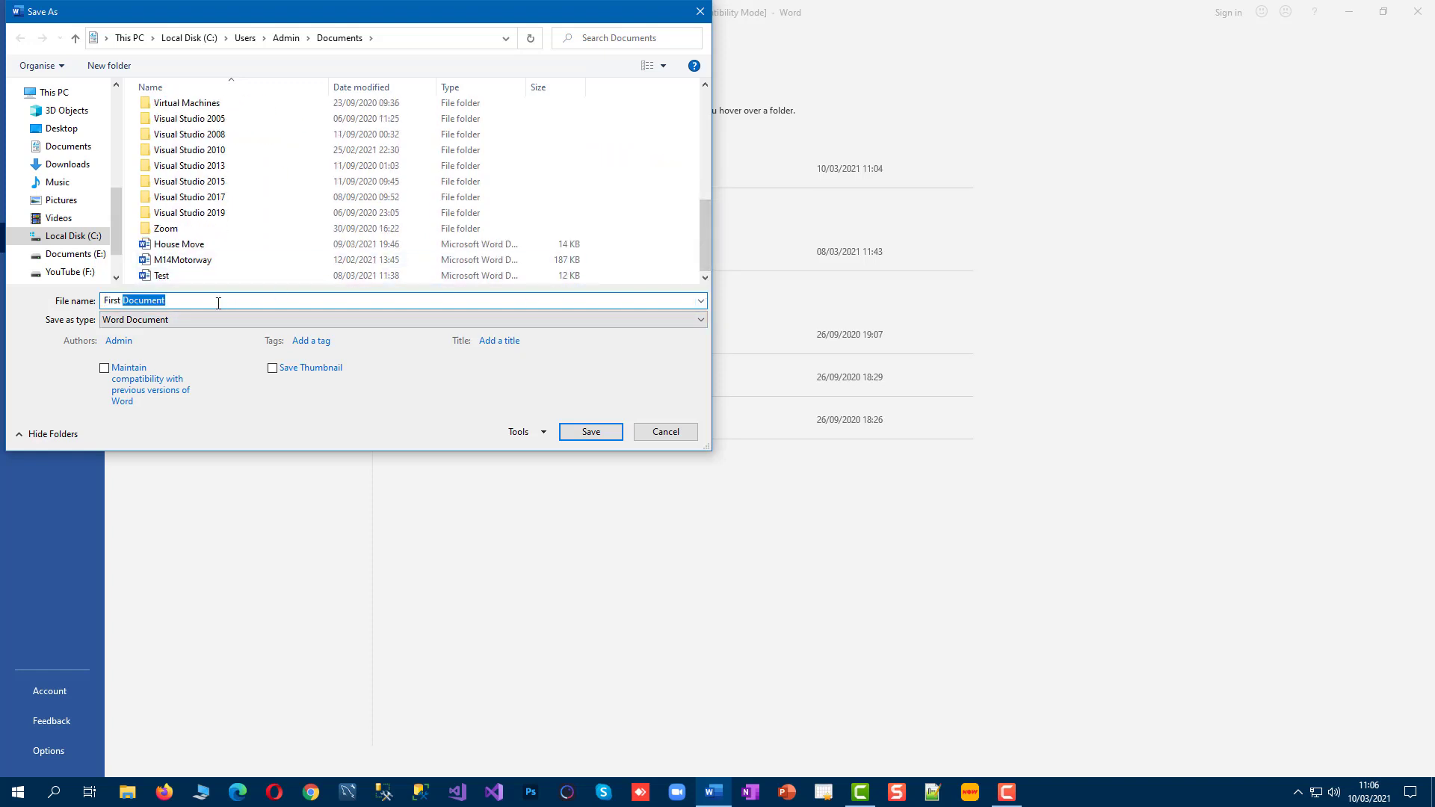
pyautogui.press('BackSpace')
pyautogui.press('BackSpace')
pyautogui.write('Doc')
pyautogui.click(608, 436)
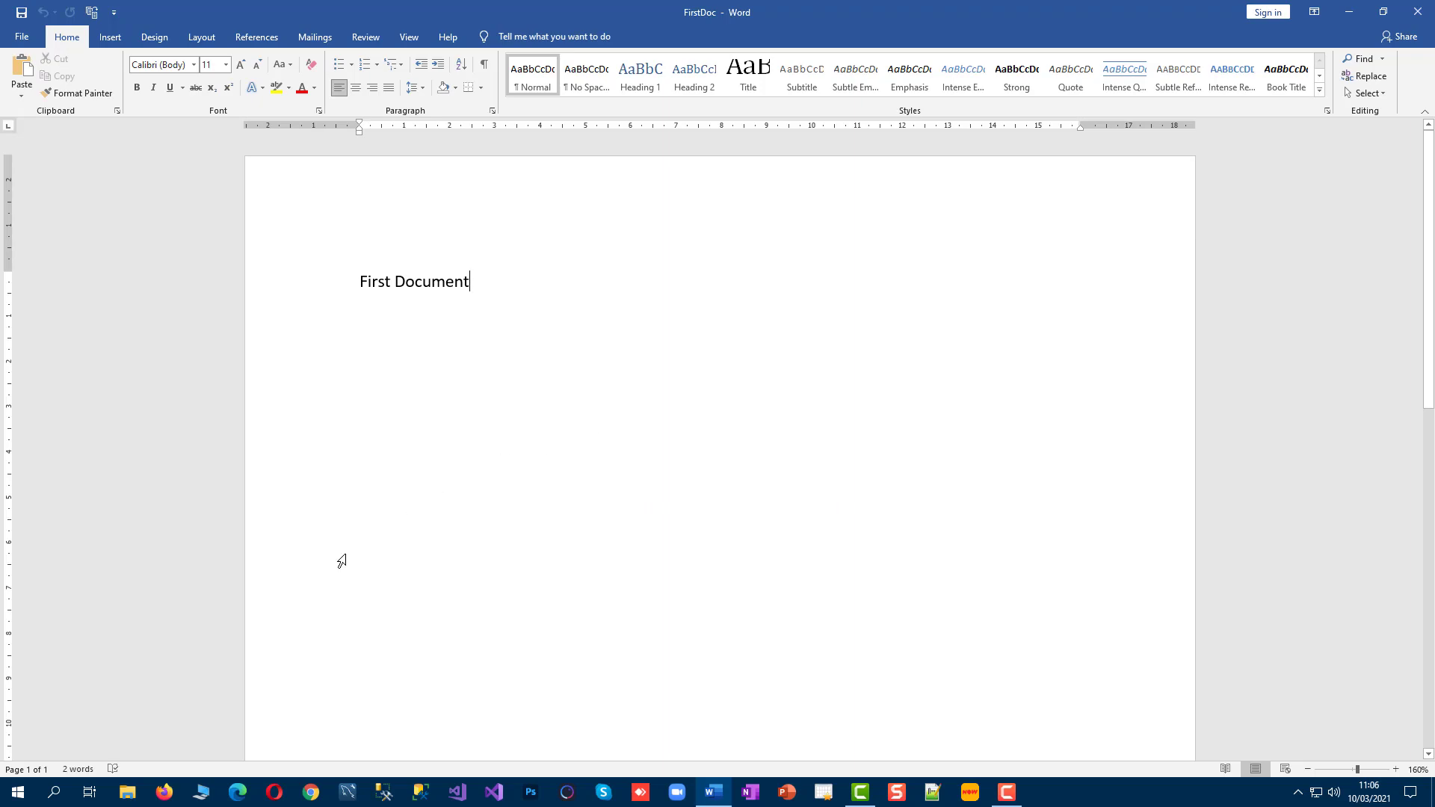
# - Open FirstDoc from Documents in File Explorer, close it, reopen it, and go to the text's end
pyautogui.click(128, 793)
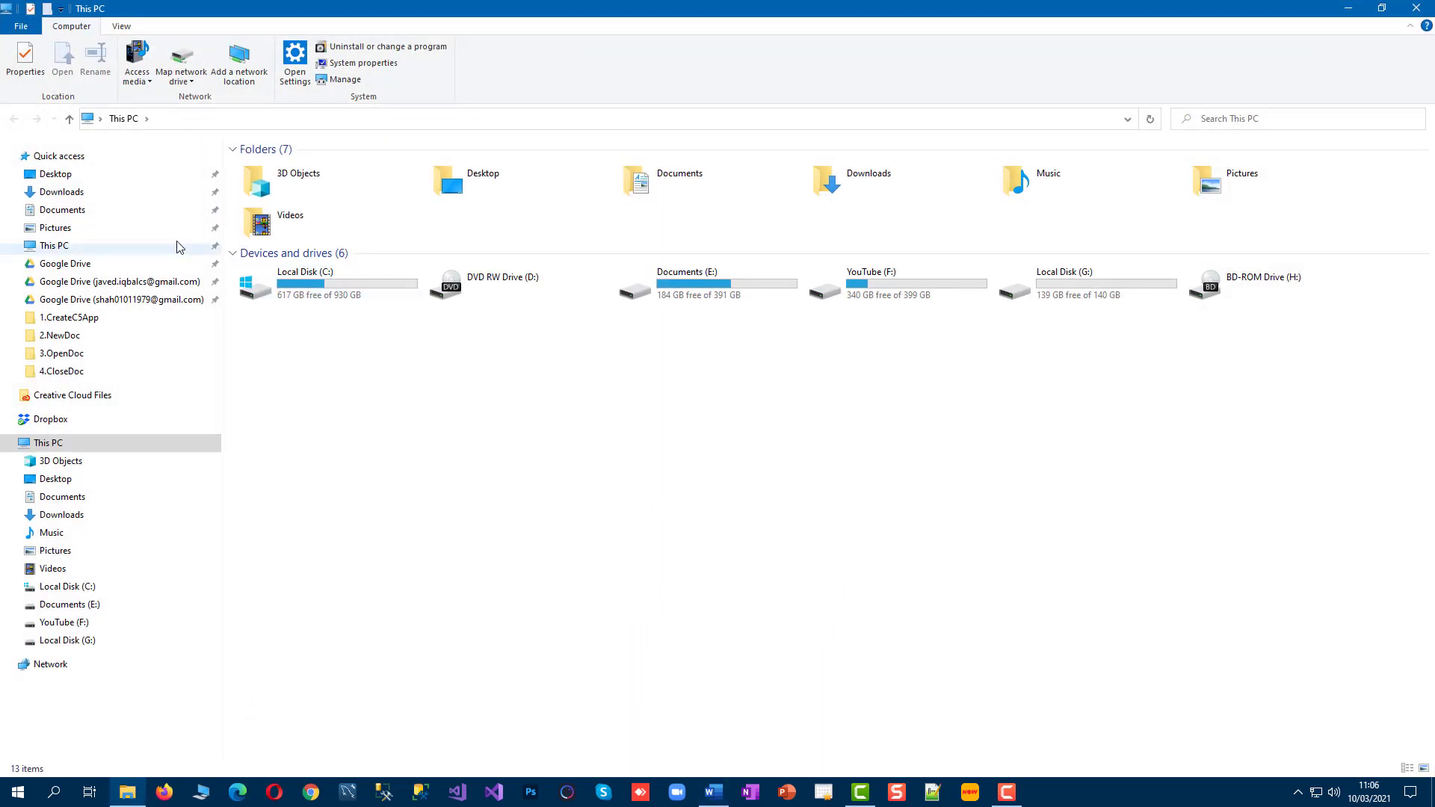
pyautogui.click(86, 212)
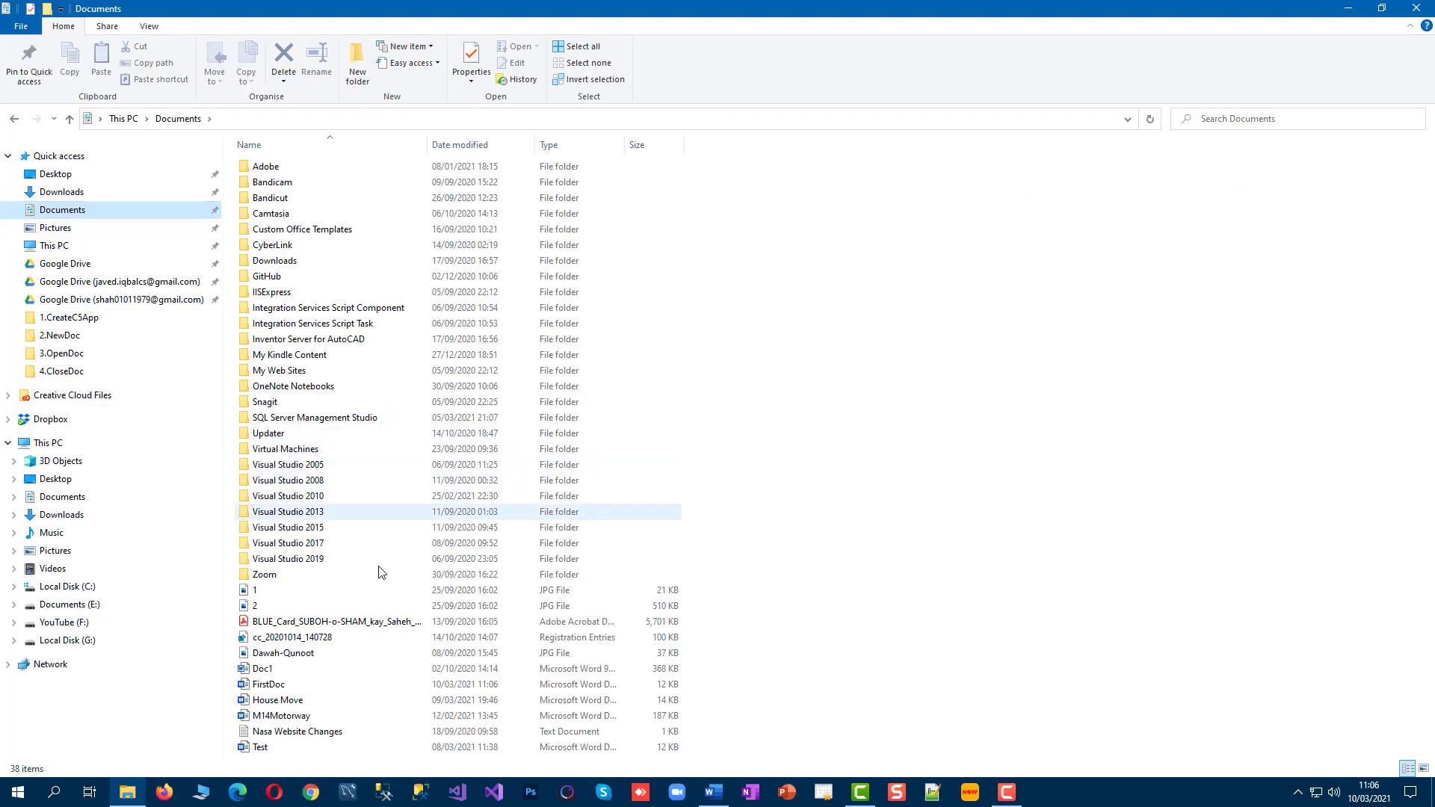
pyautogui.click(291, 686)
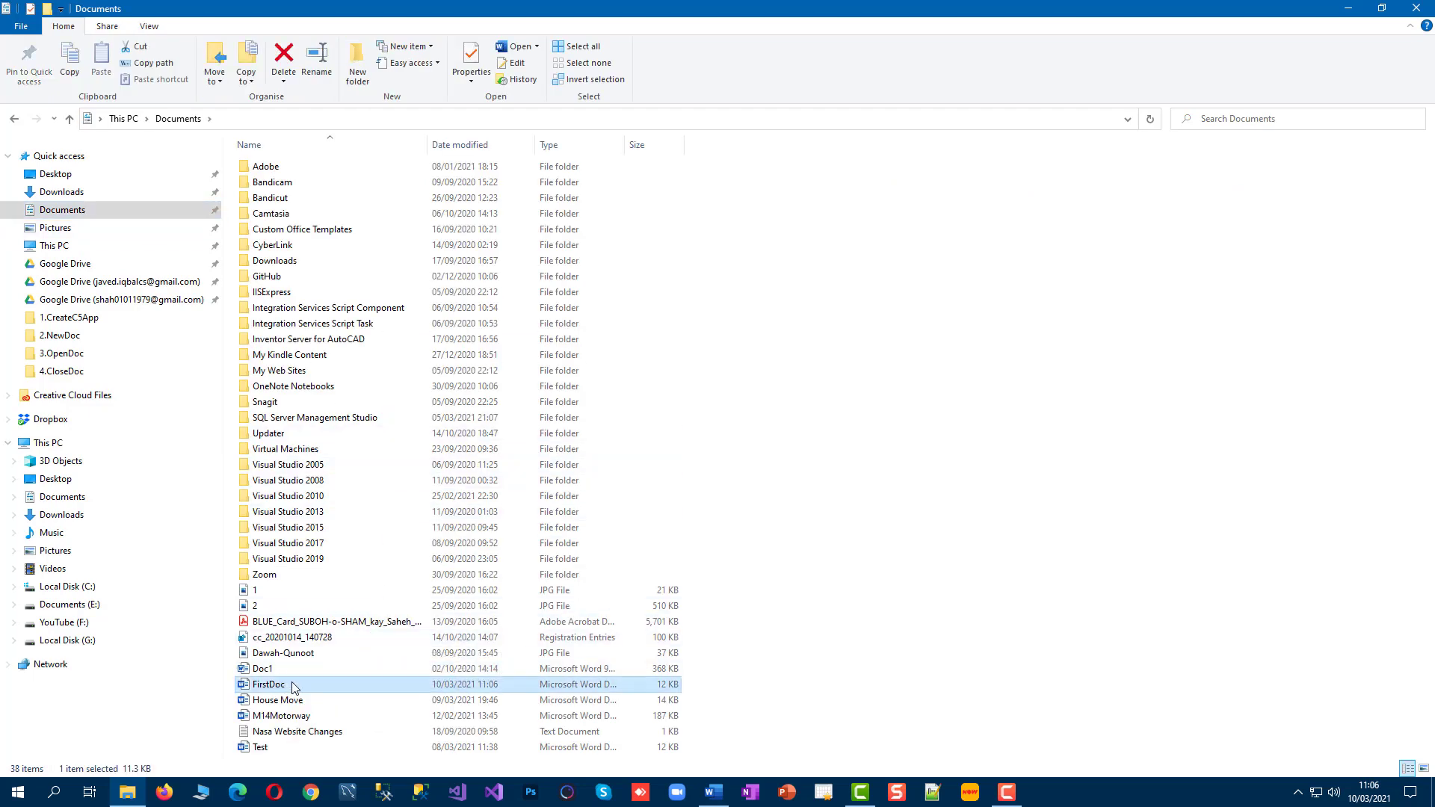
pyautogui.doubleClick(292, 686)
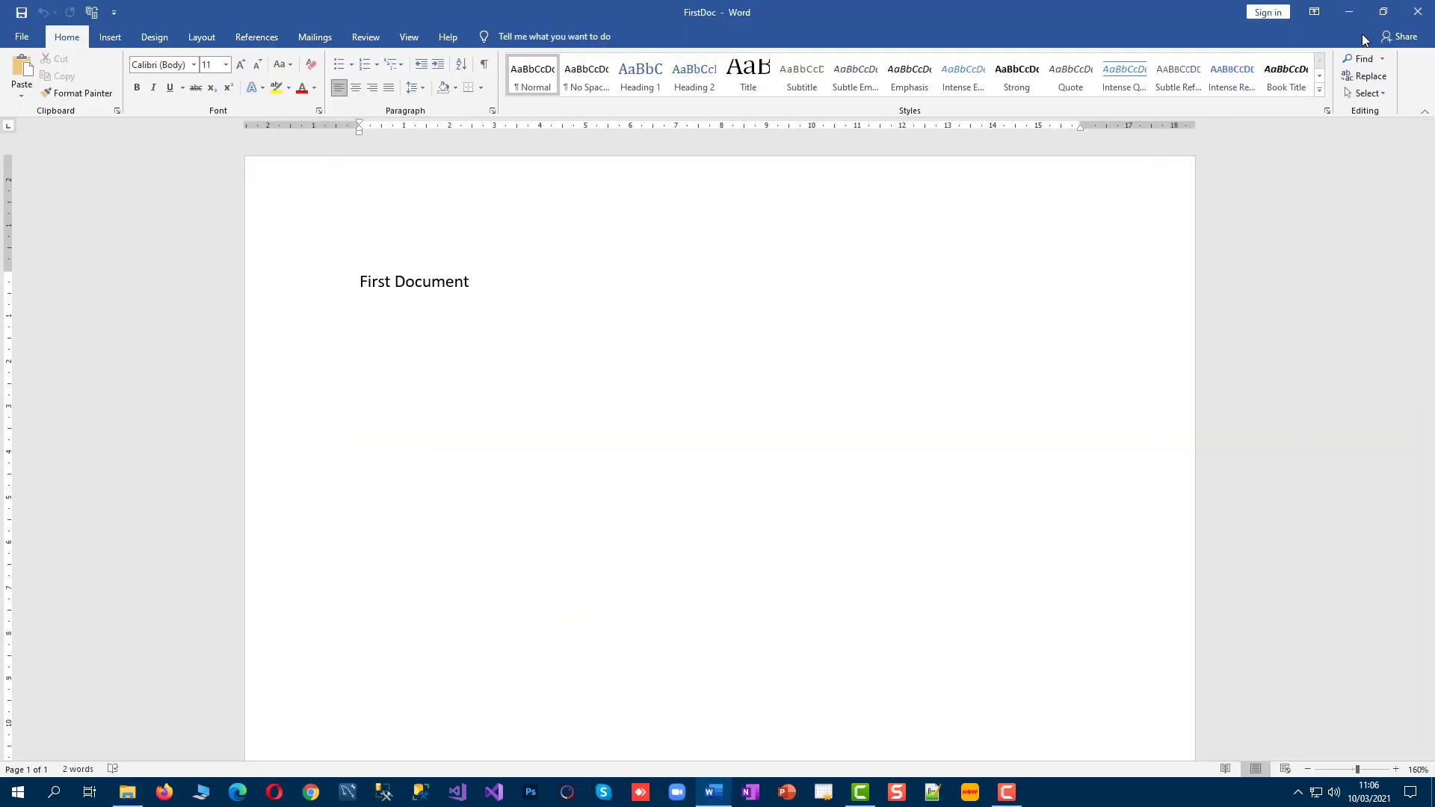
pyautogui.click(1415, 14)
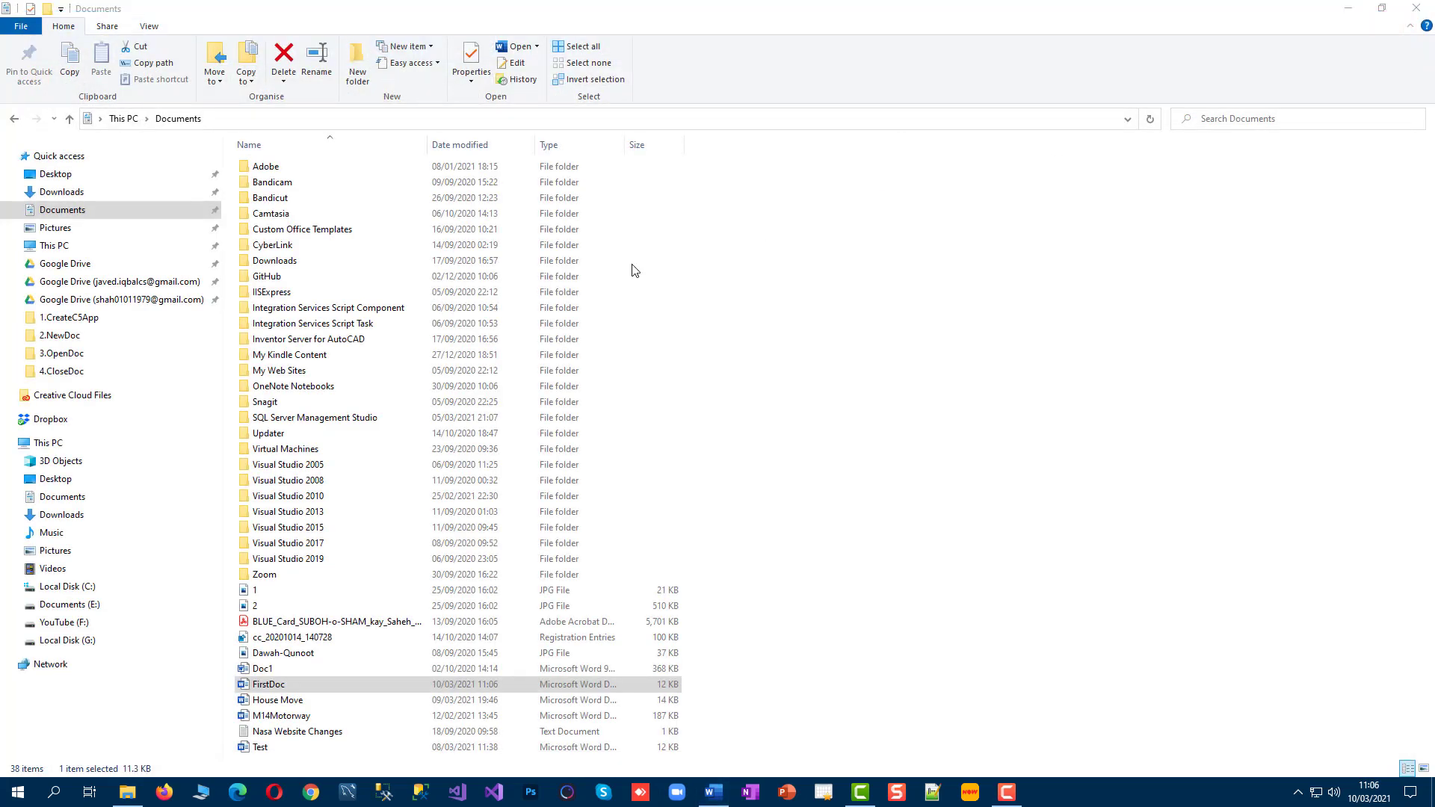
pyautogui.doubleClick(286, 686)
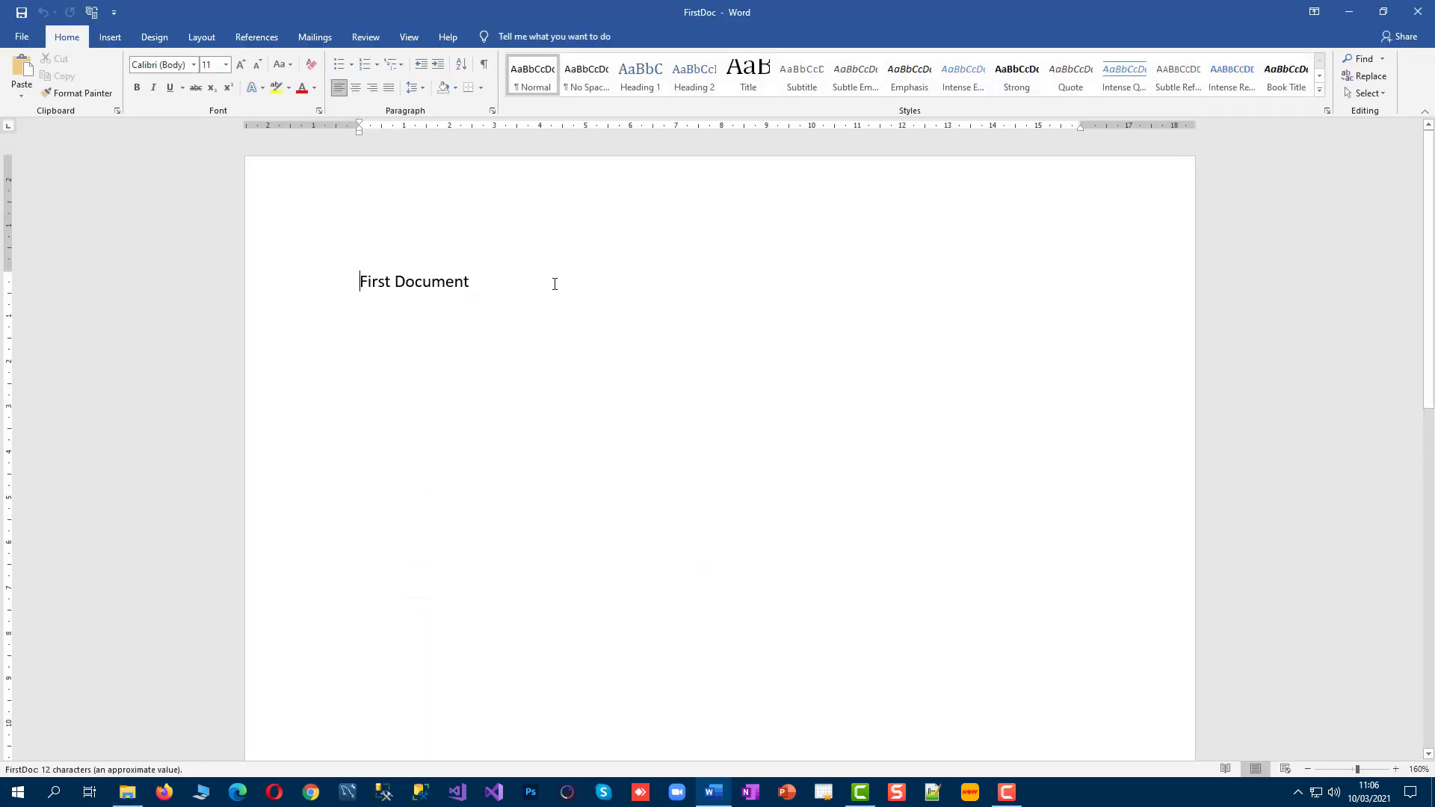
pyautogui.click(557, 280)
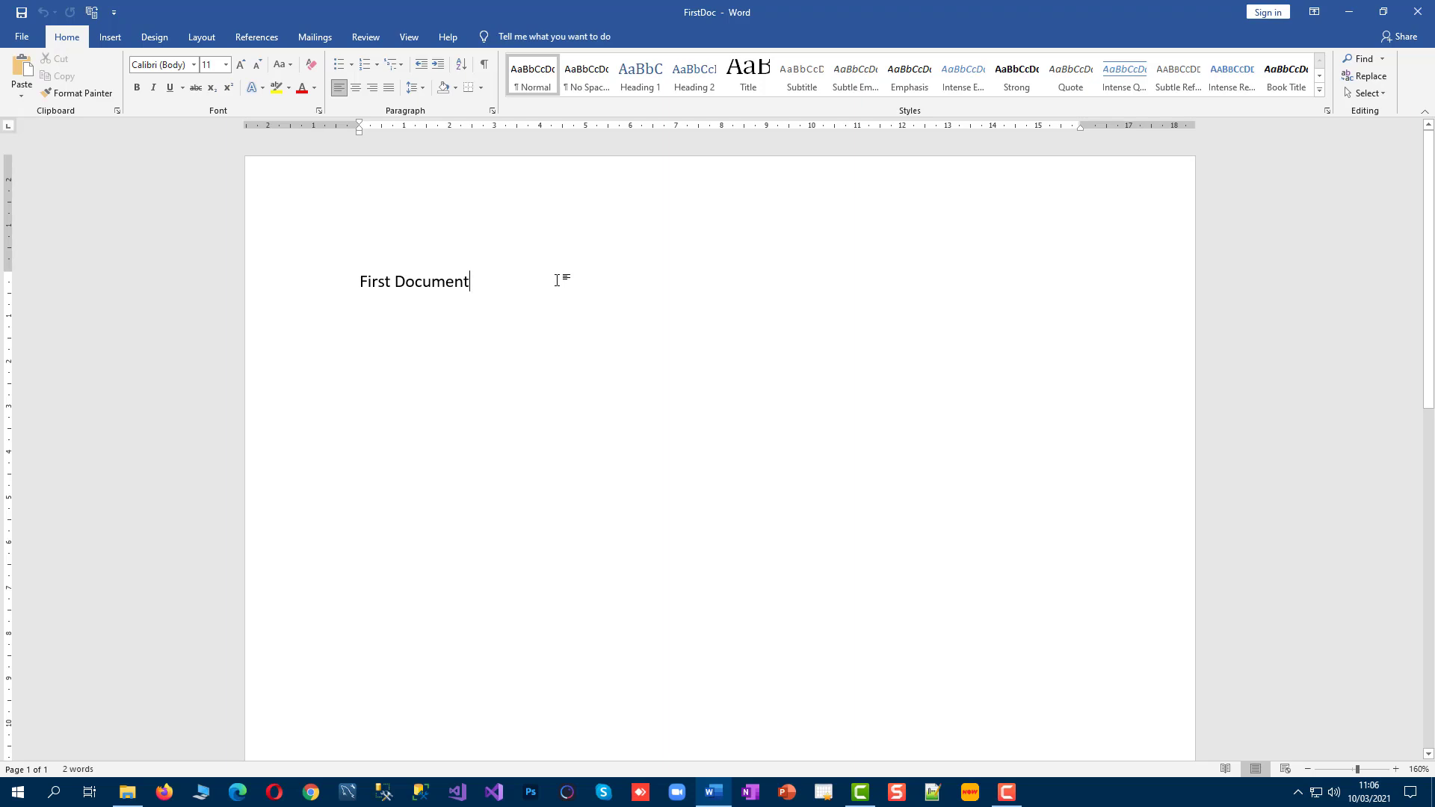
# - Add '. Test' to the line and save the document
pyautogui.write('. Test')
pyautogui.click(33, 36)
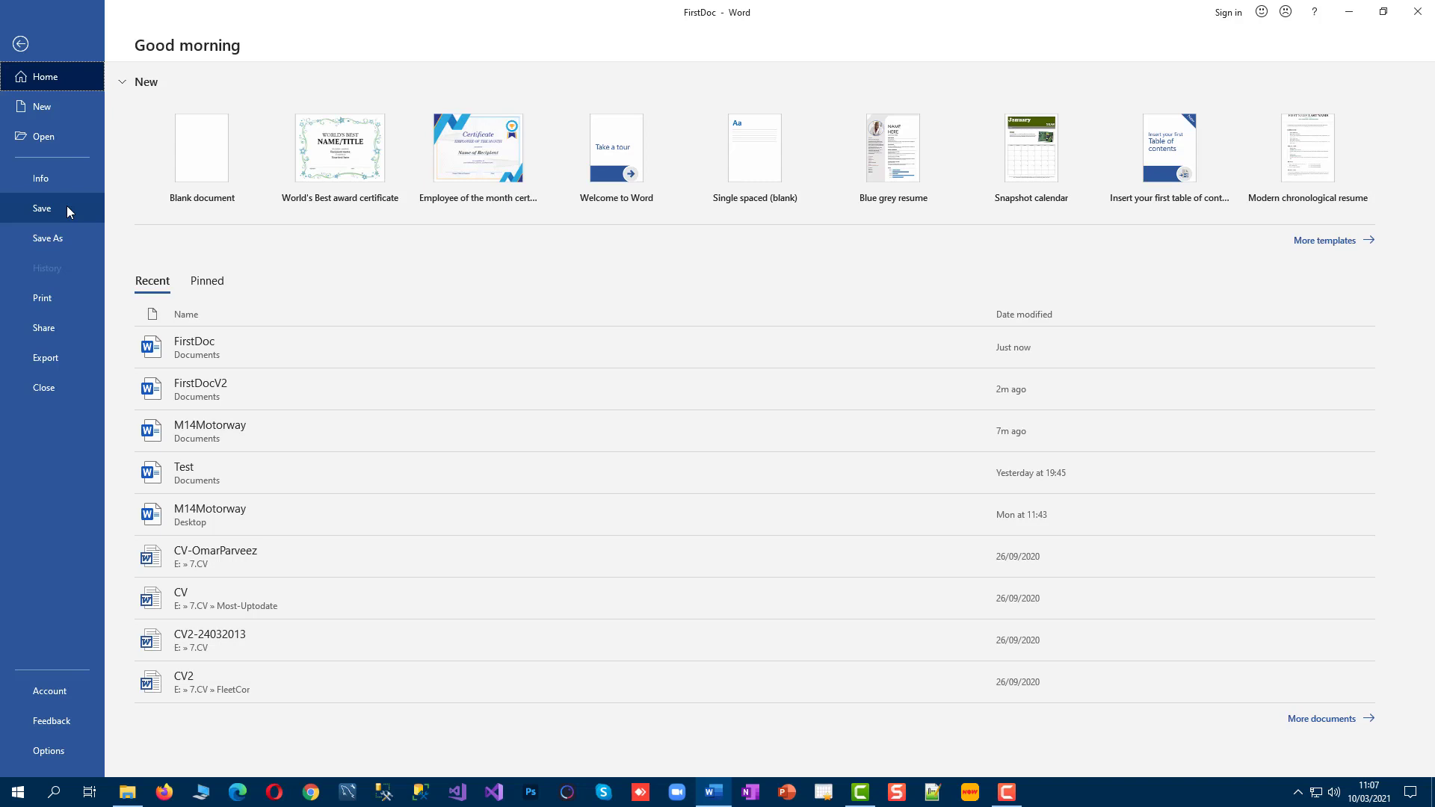
pyautogui.click(66, 204)
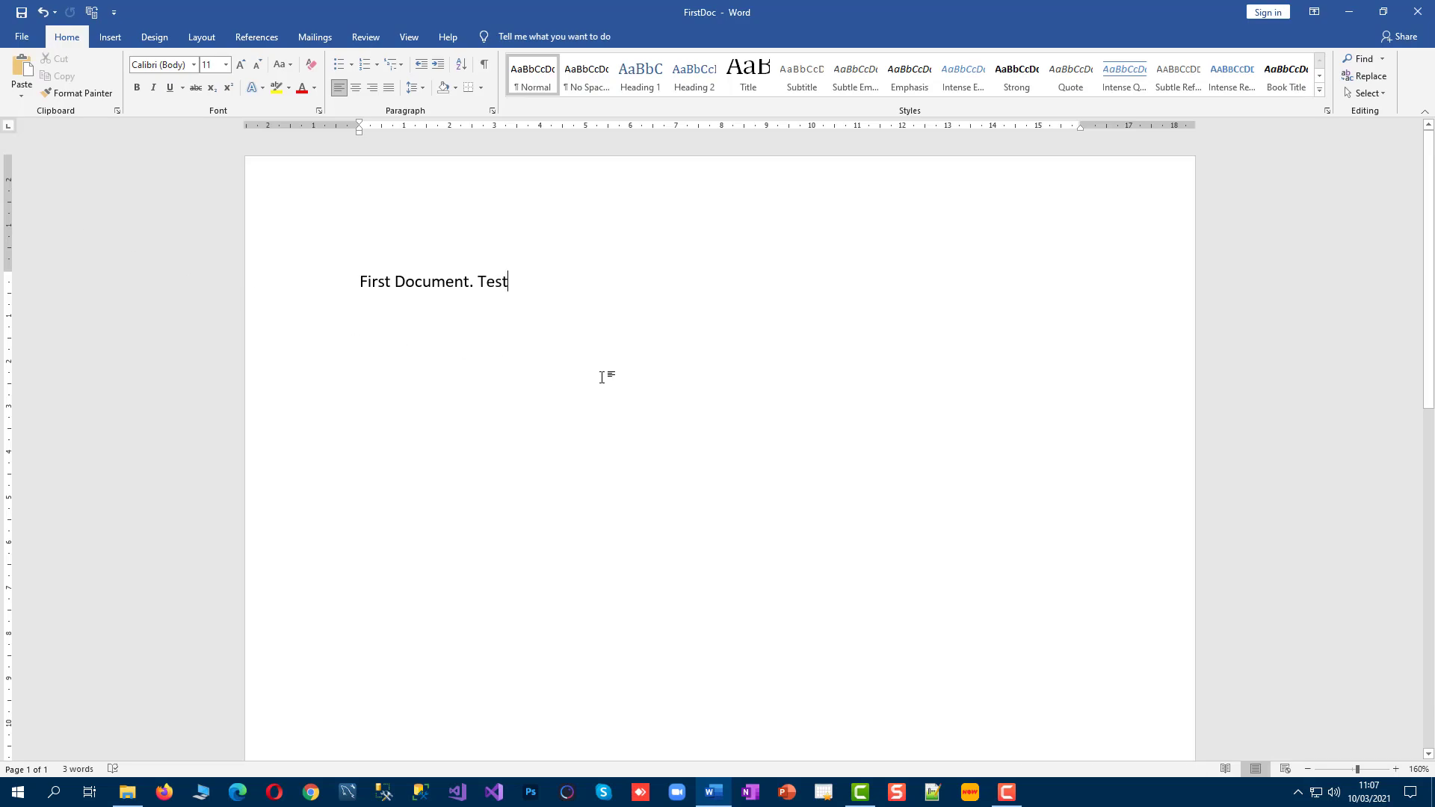
# - Reopen FirstDoc to check the edit and append '.. test 3' after 'Test'
pyautogui.click(1418, 12)
pyautogui.doubleClick(311, 682)
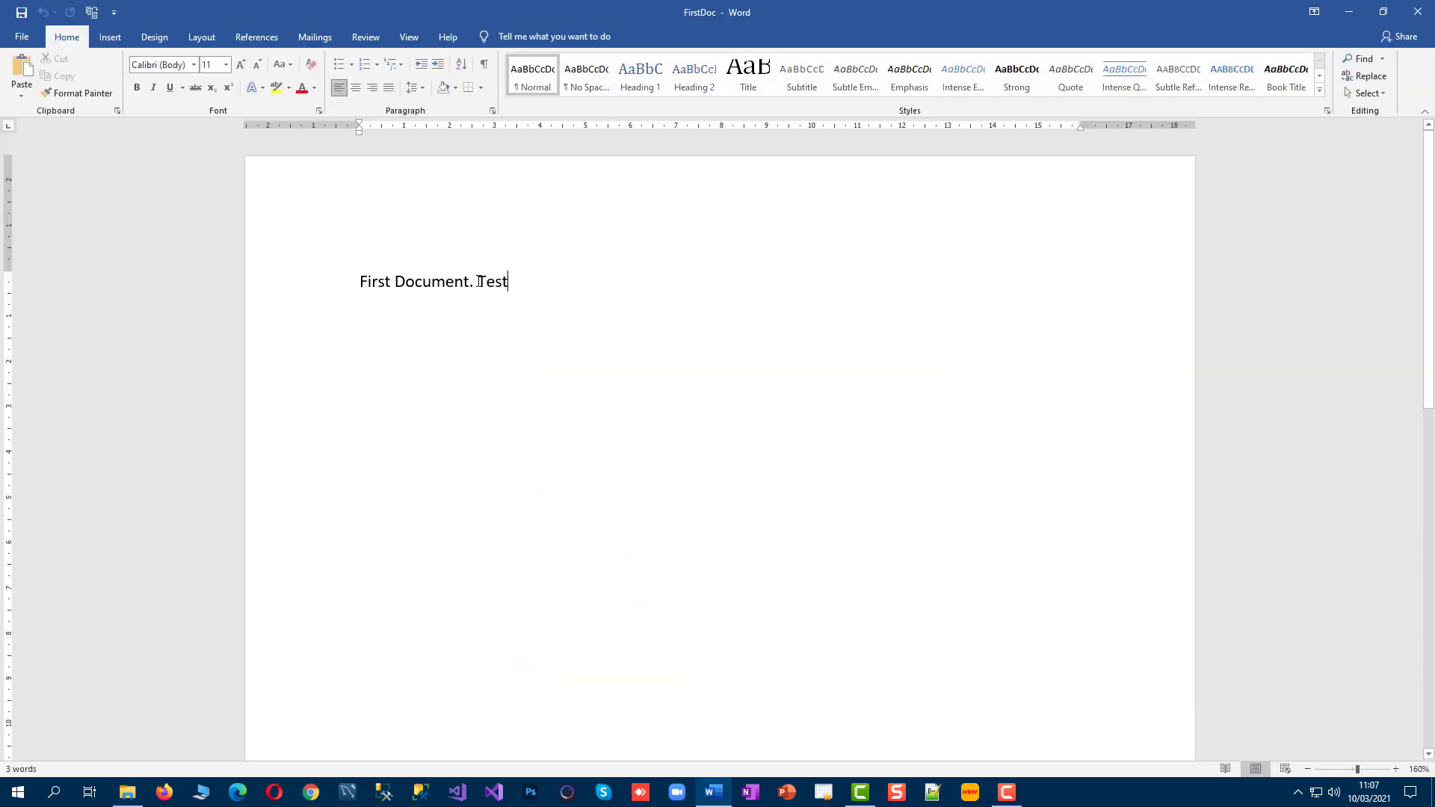
pyautogui.moveTo(512, 284); pyautogui.dragTo(361, 284)
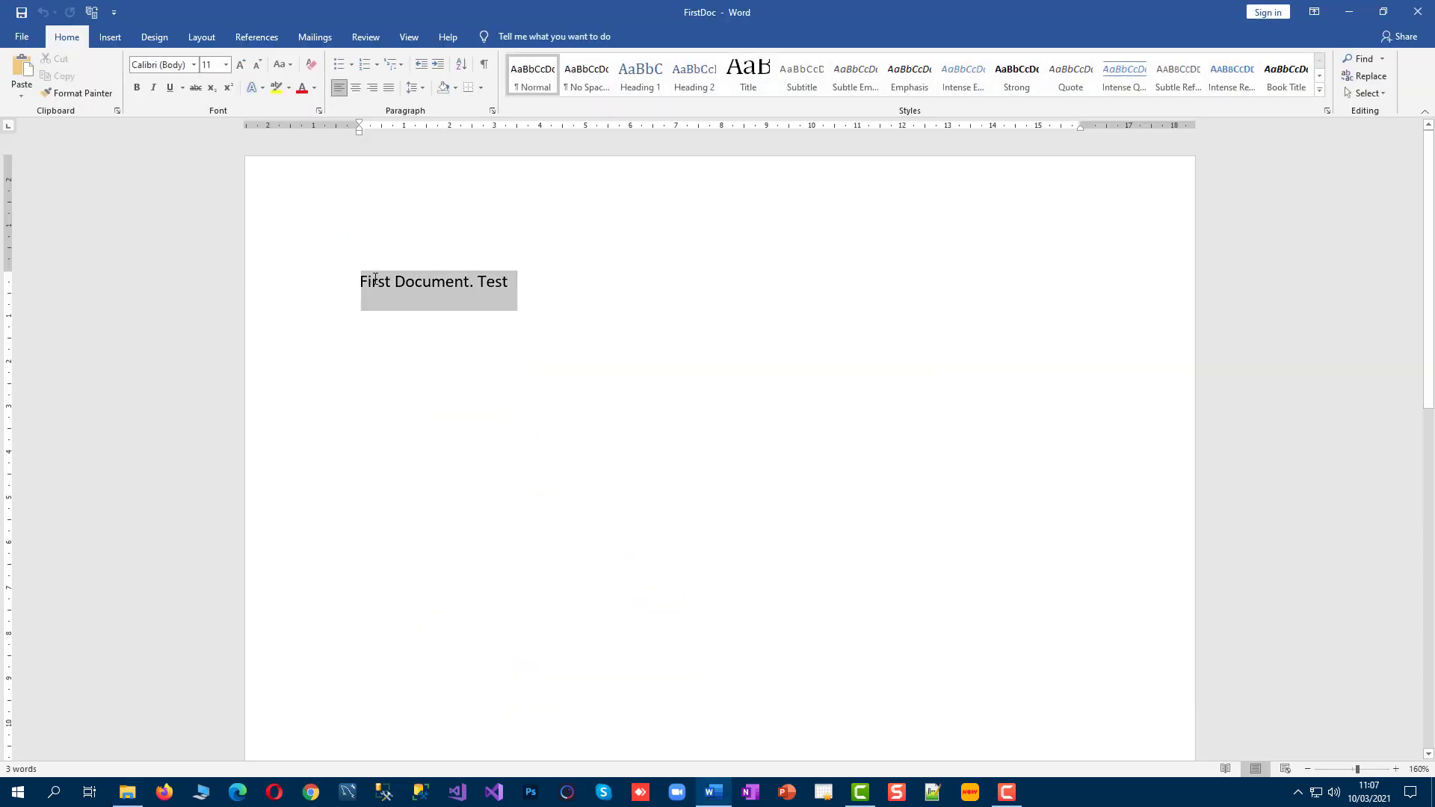
pyautogui.doubleClick(490, 284)
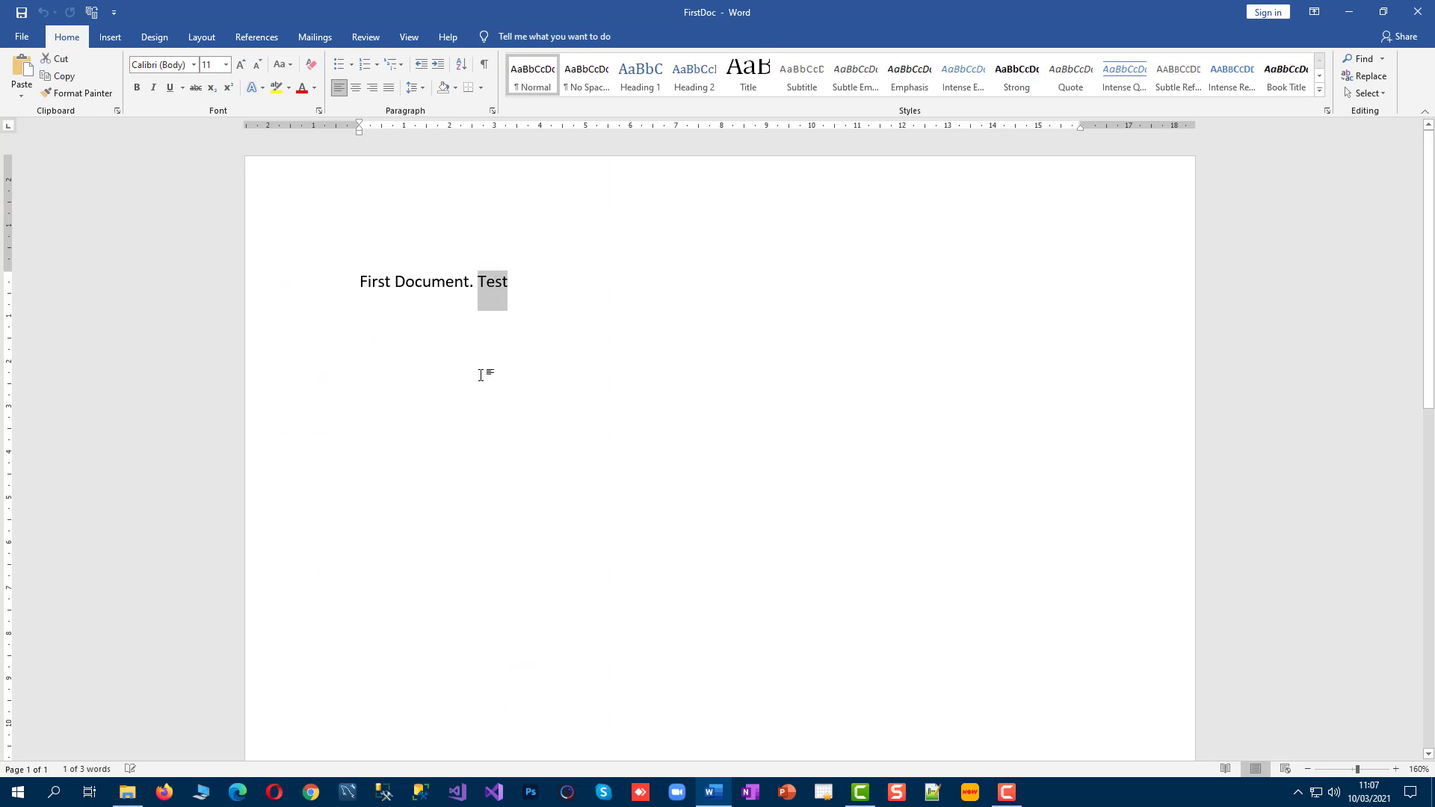
pyautogui.press('Left')
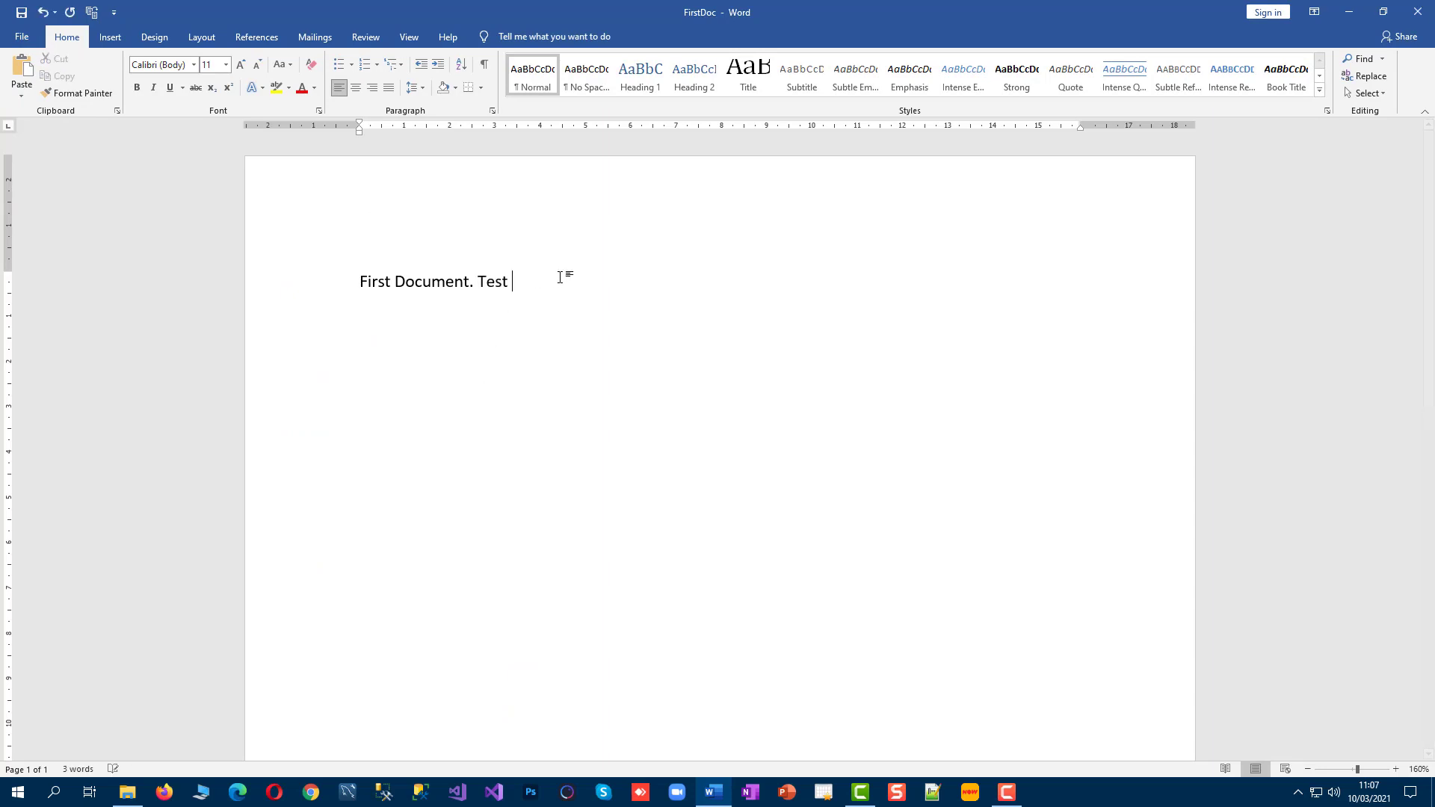
pyautogui.write('.. te')
pyautogui.write('st 3')
# - Save the 'First Document. Test .. test 3' text over FirstDoc in Documents via Save As
pyautogui.click(31, 40)
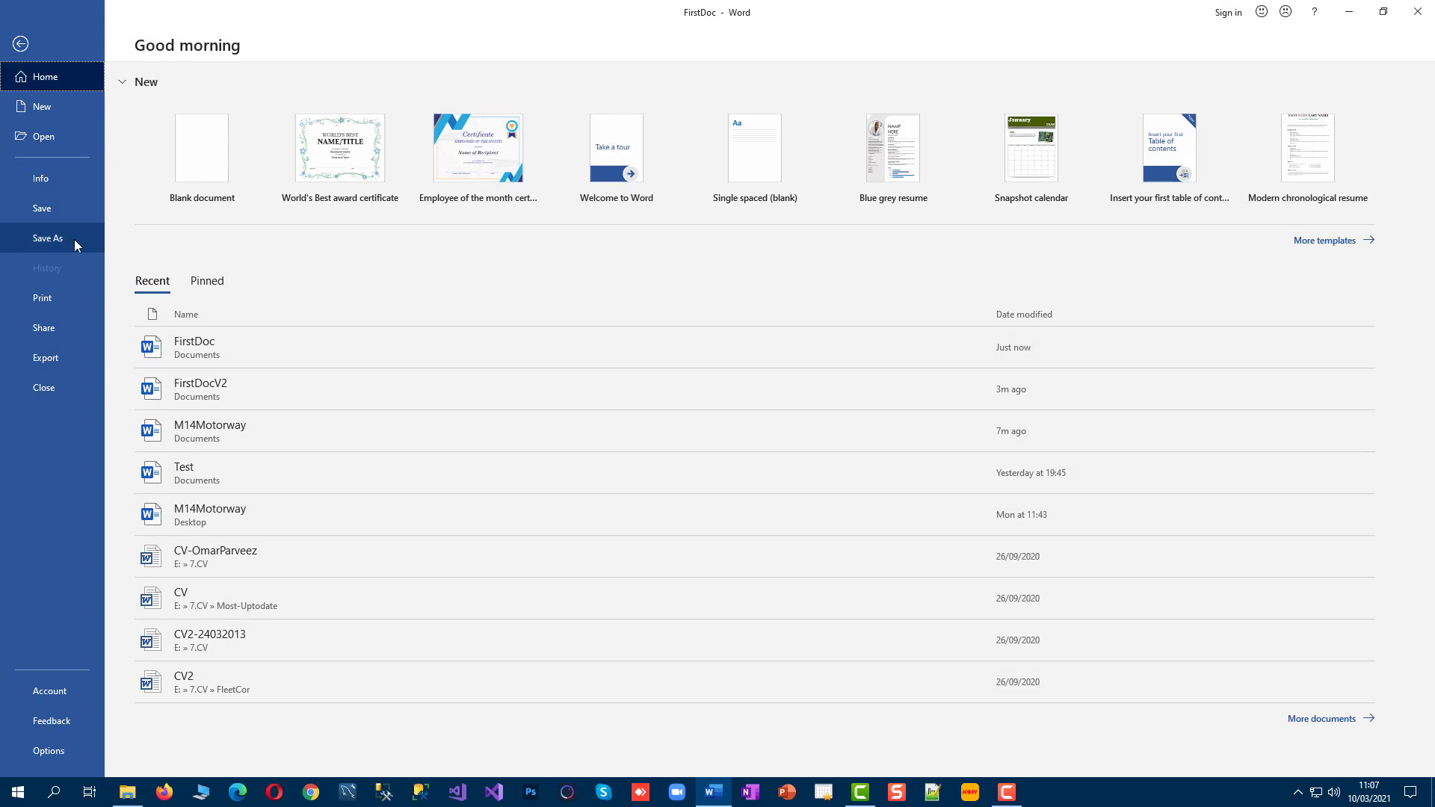
pyautogui.click(74, 240)
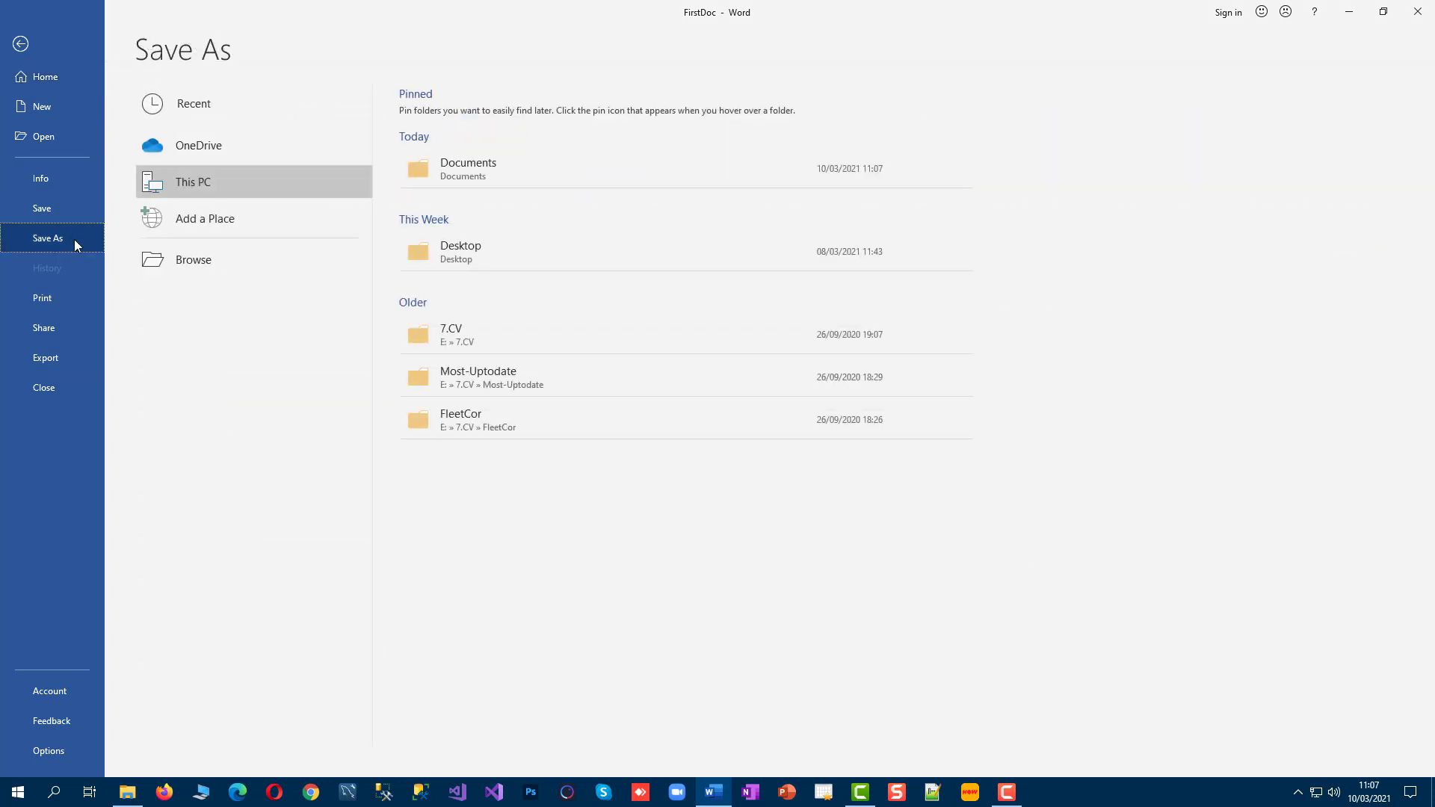
pyautogui.click(233, 260)
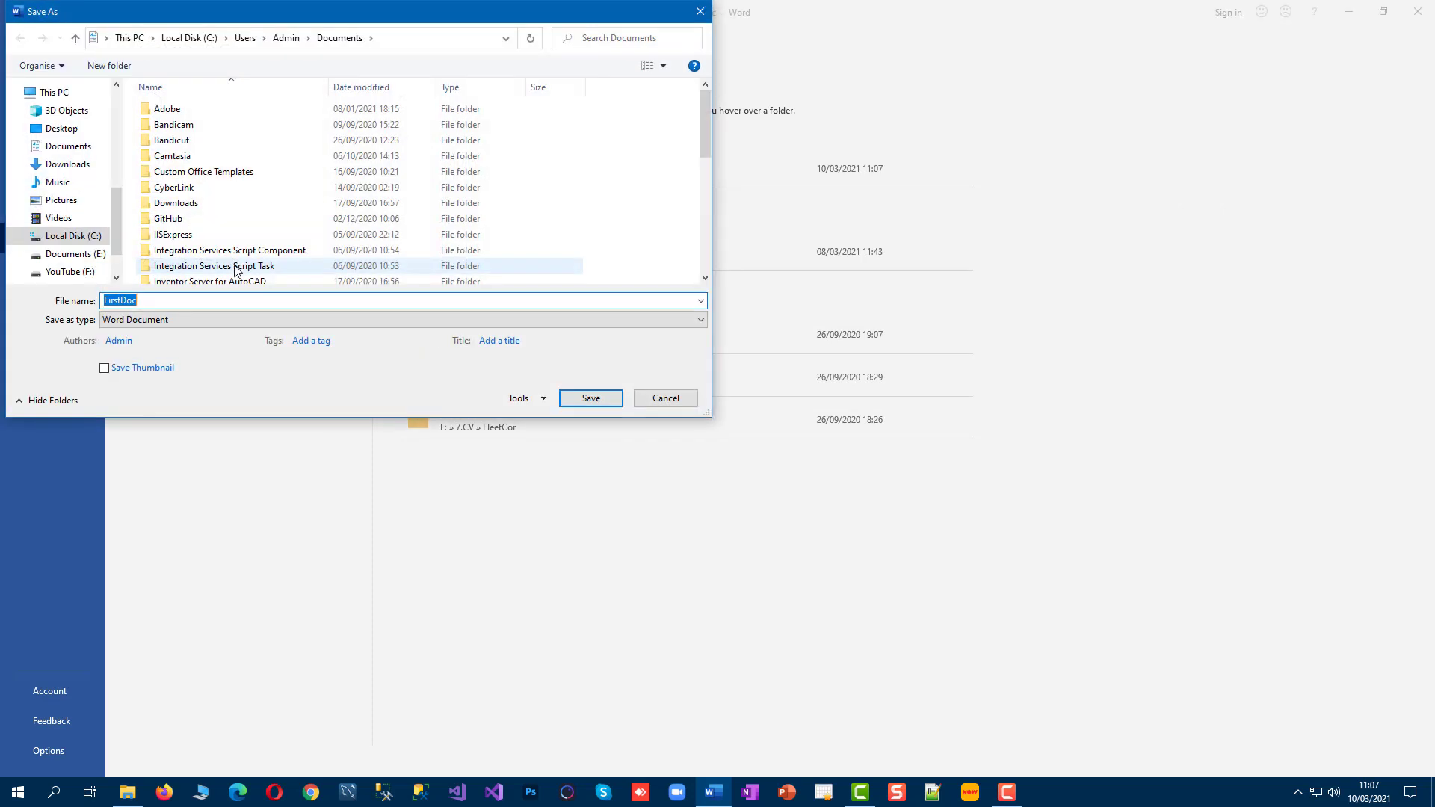
pyautogui.scroll(-2, 234, 267)
pyautogui.scroll(-4, 234, 269)
pyautogui.scroll(-2, 220, 279)
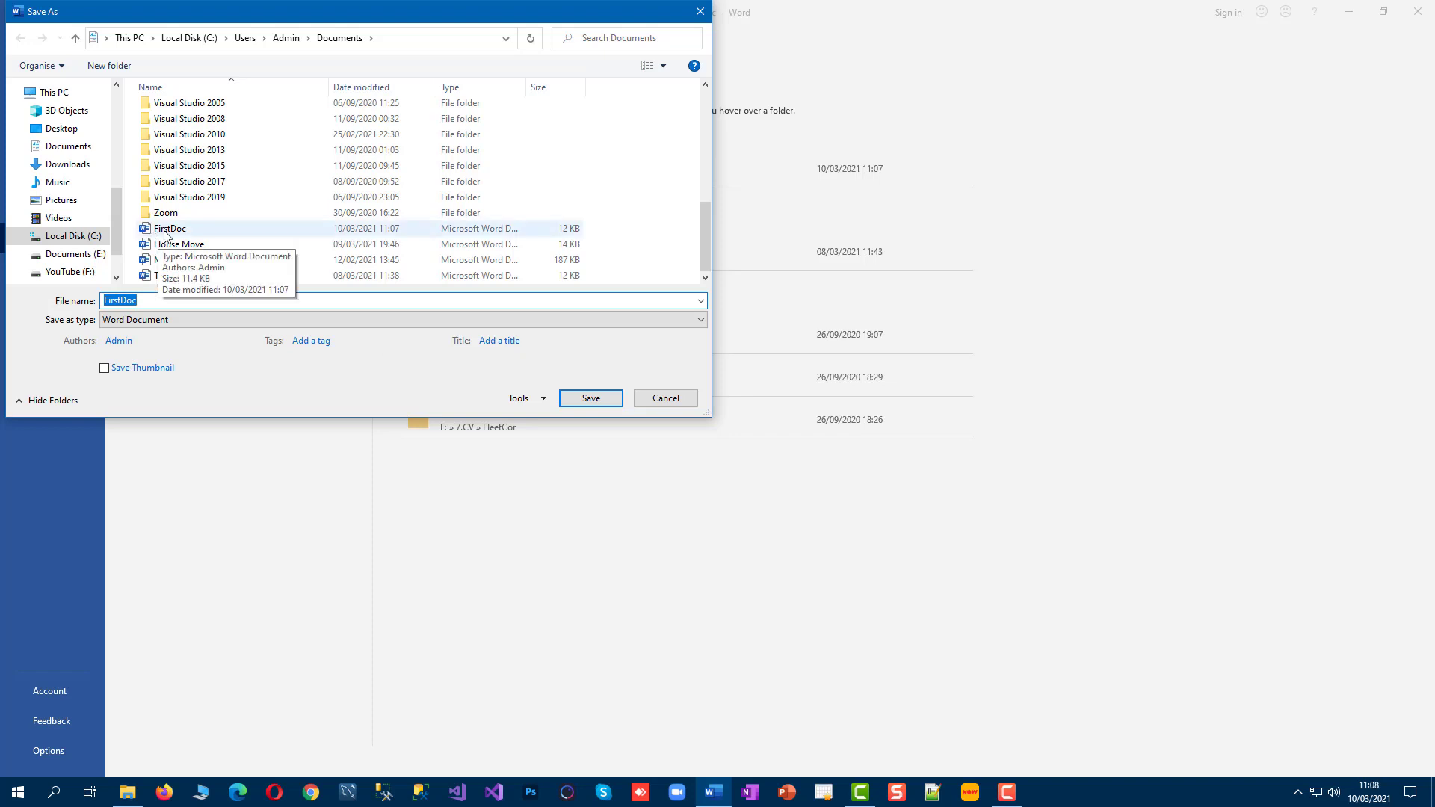
pyautogui.moveTo(168, 229)
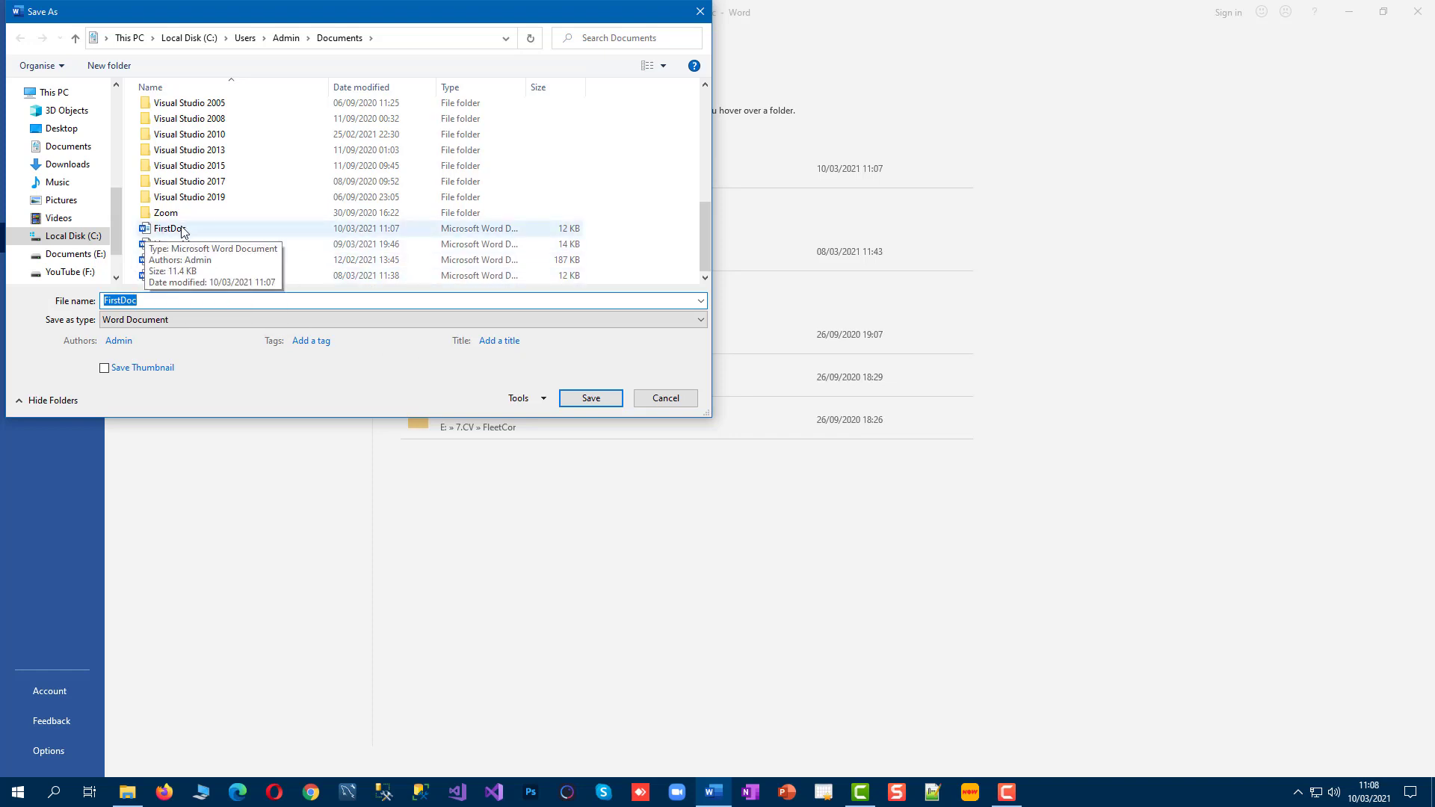
pyautogui.click(589, 403)
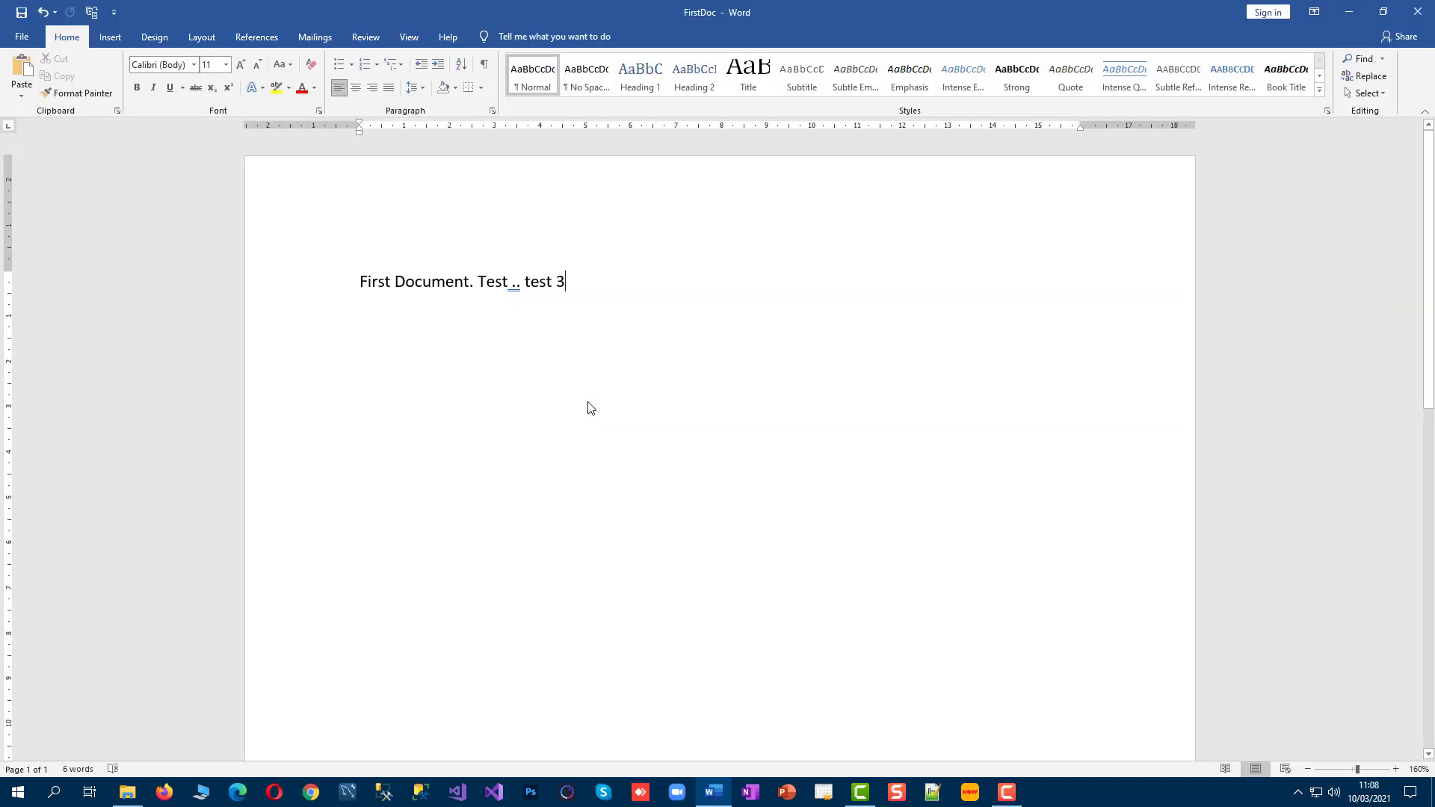
# - Reopen FirstDoc and add '... test 4' to the end of the line
pyautogui.click(1409, 13)
pyautogui.doubleClick(281, 684)
pyautogui.click(610, 276)
pyautogui.write('... ')
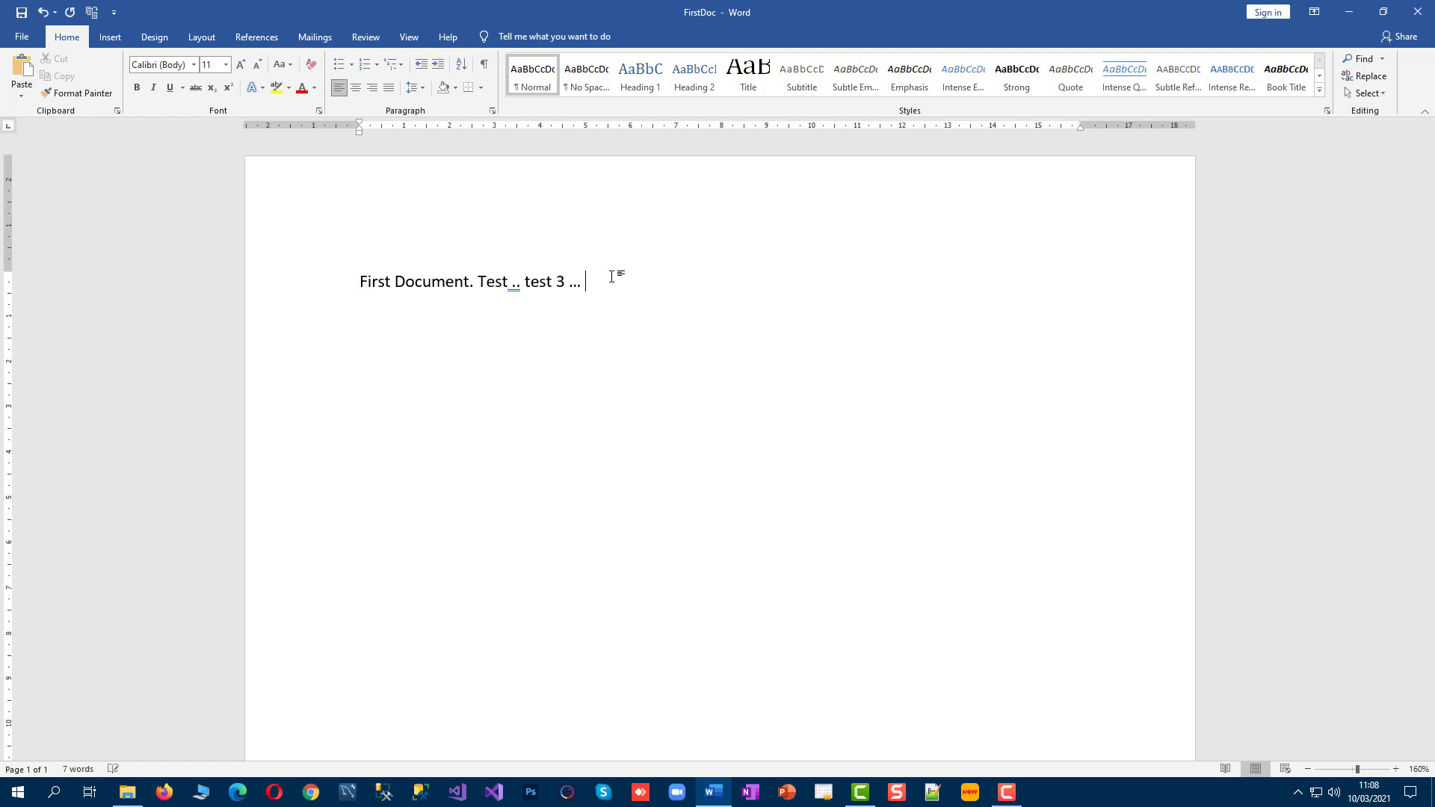
pyautogui.write('test 4')
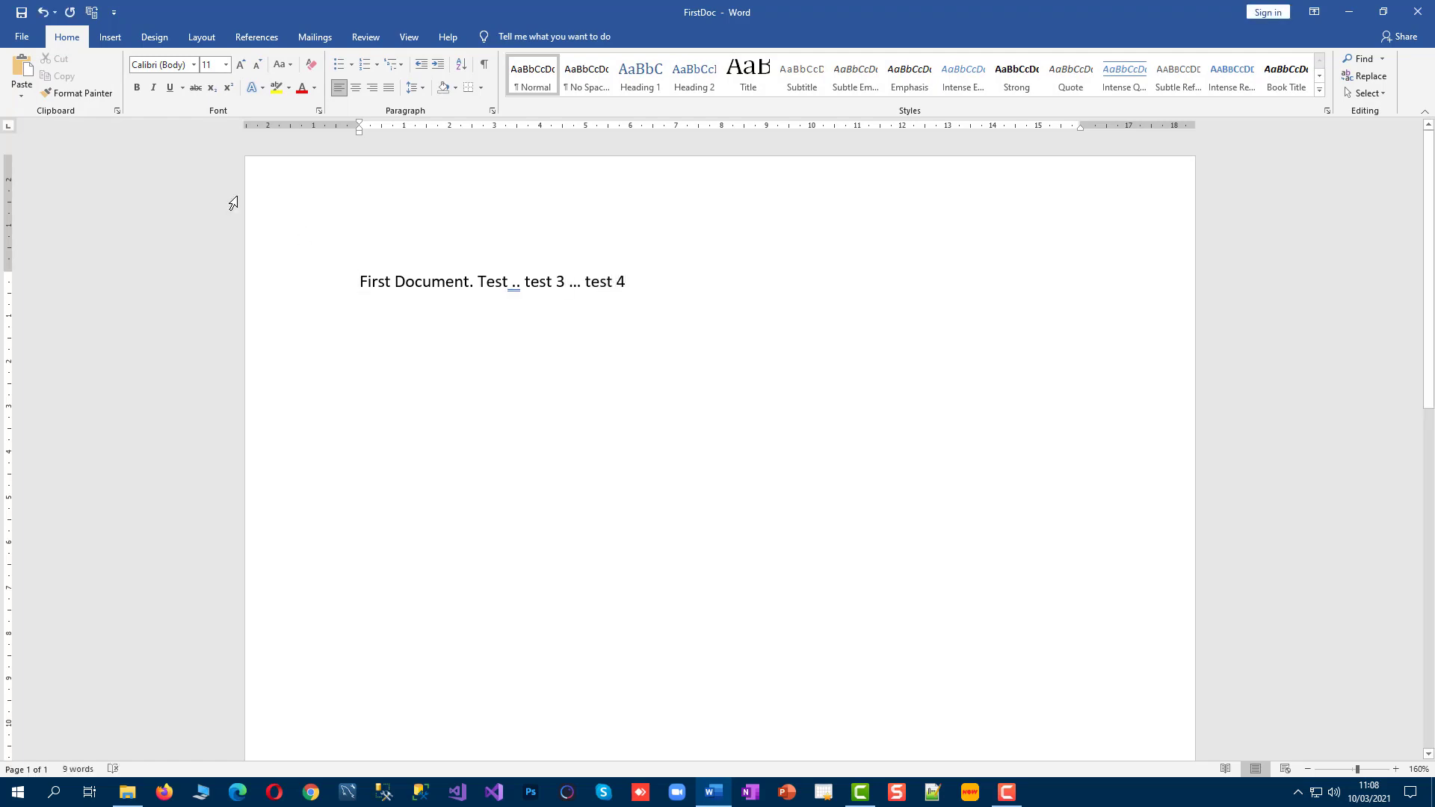
# - Save a copy as FirstDocV2 by appending V2 to the file name in Save As
pyautogui.click(21, 41)
pyautogui.click(70, 243)
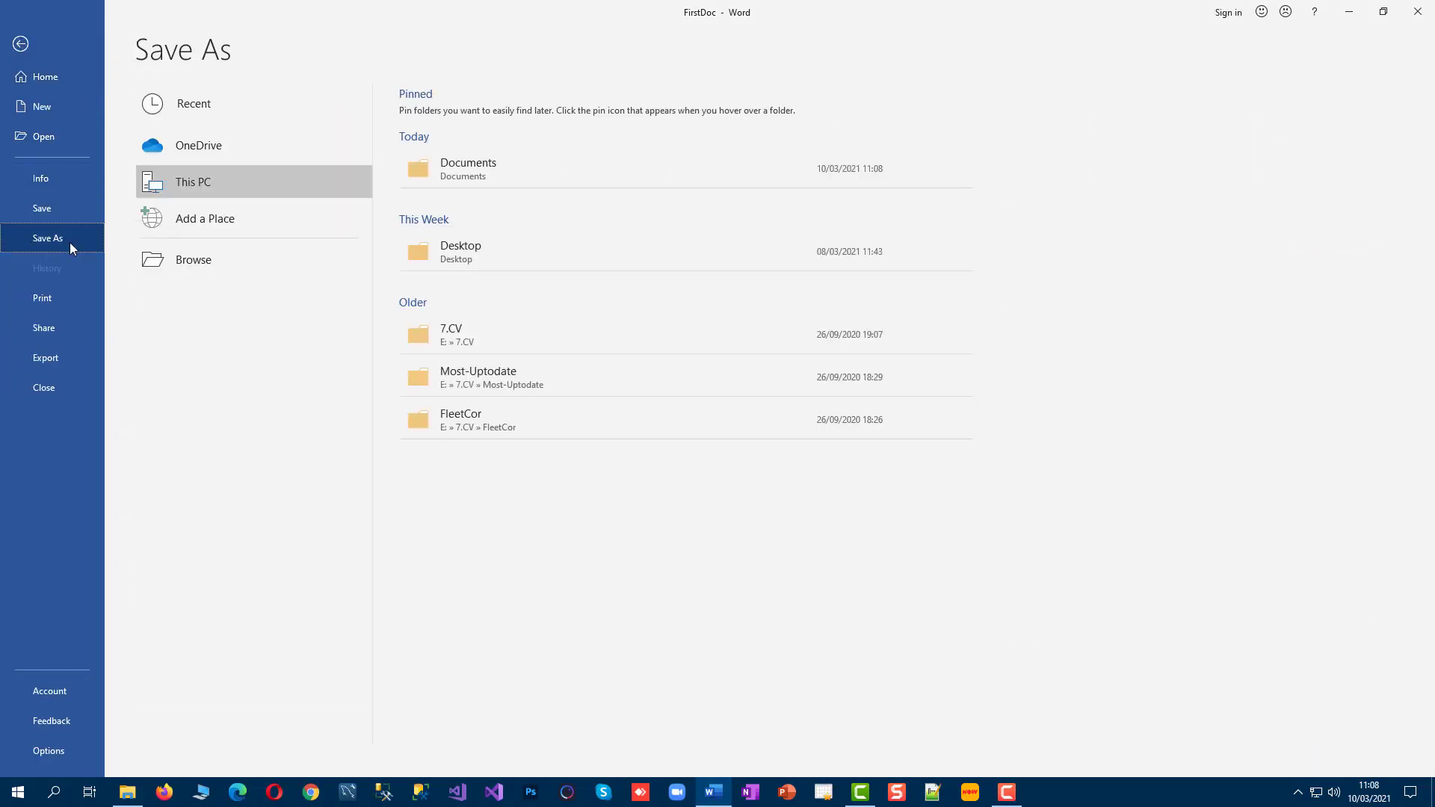
pyautogui.click(196, 261)
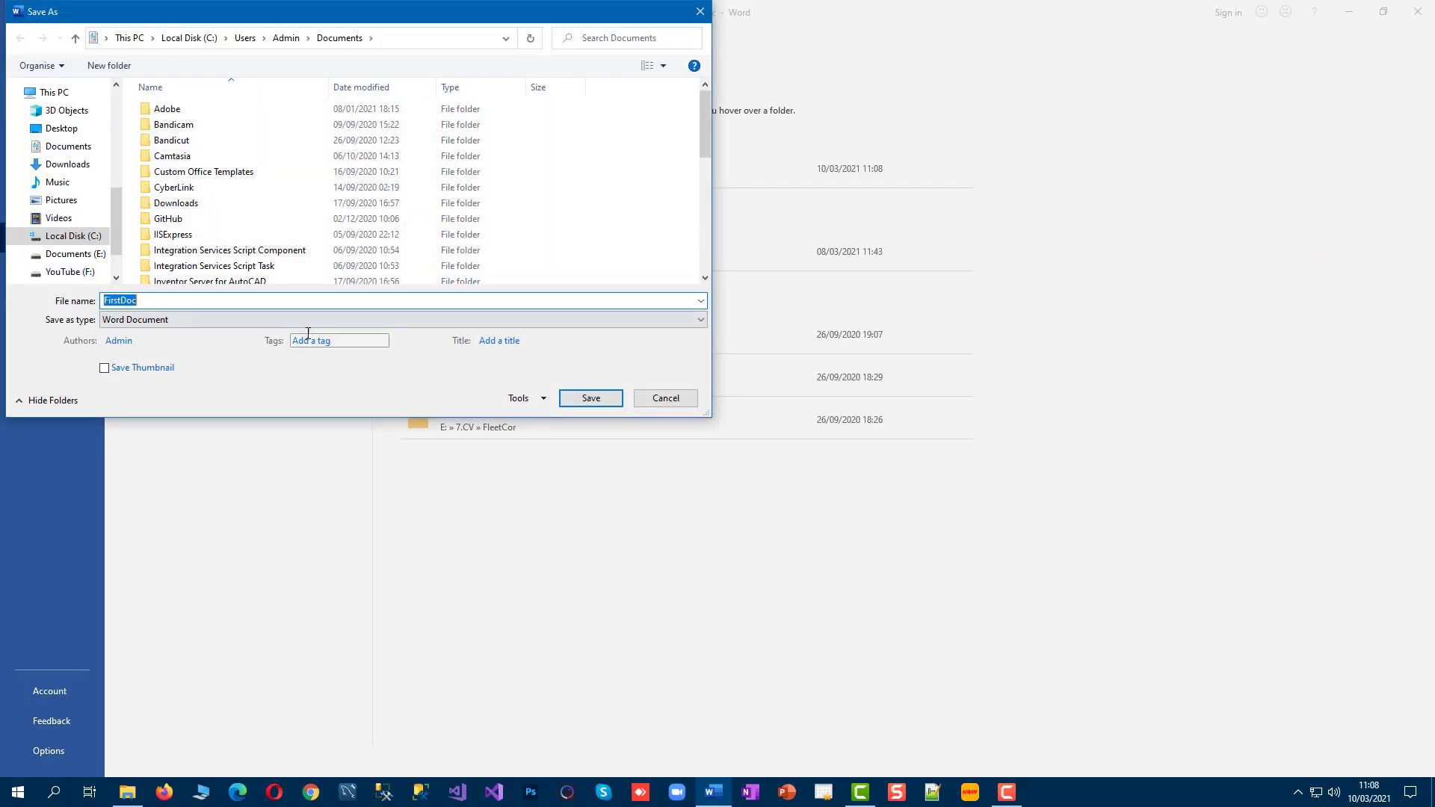
pyautogui.click(198, 300)
pyautogui.write('V2')
pyautogui.click(564, 398)
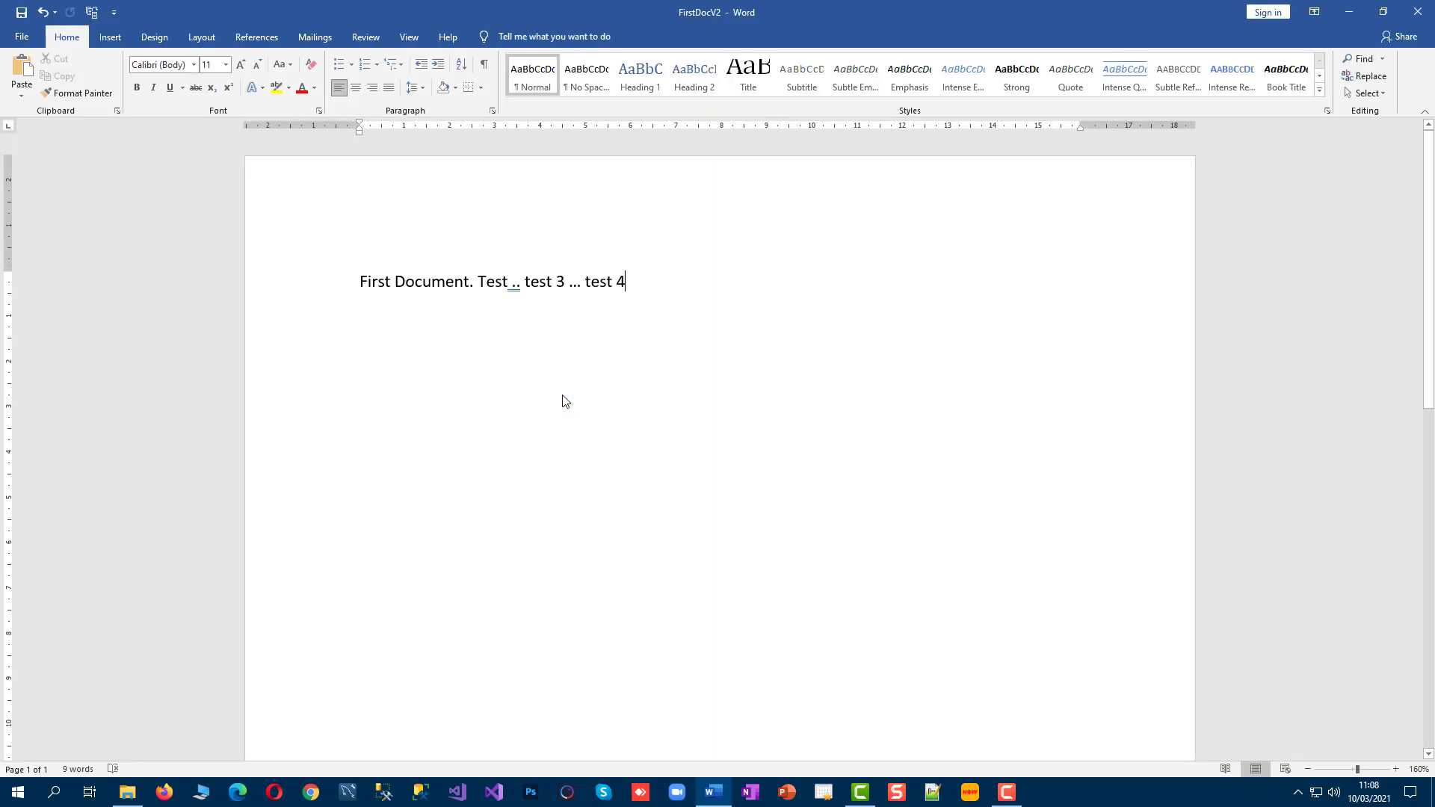
# - Check FirstDoc still ends at 'test 3', then open FirstDocV2 showing '... test 4'
pyautogui.click(1418, 12)
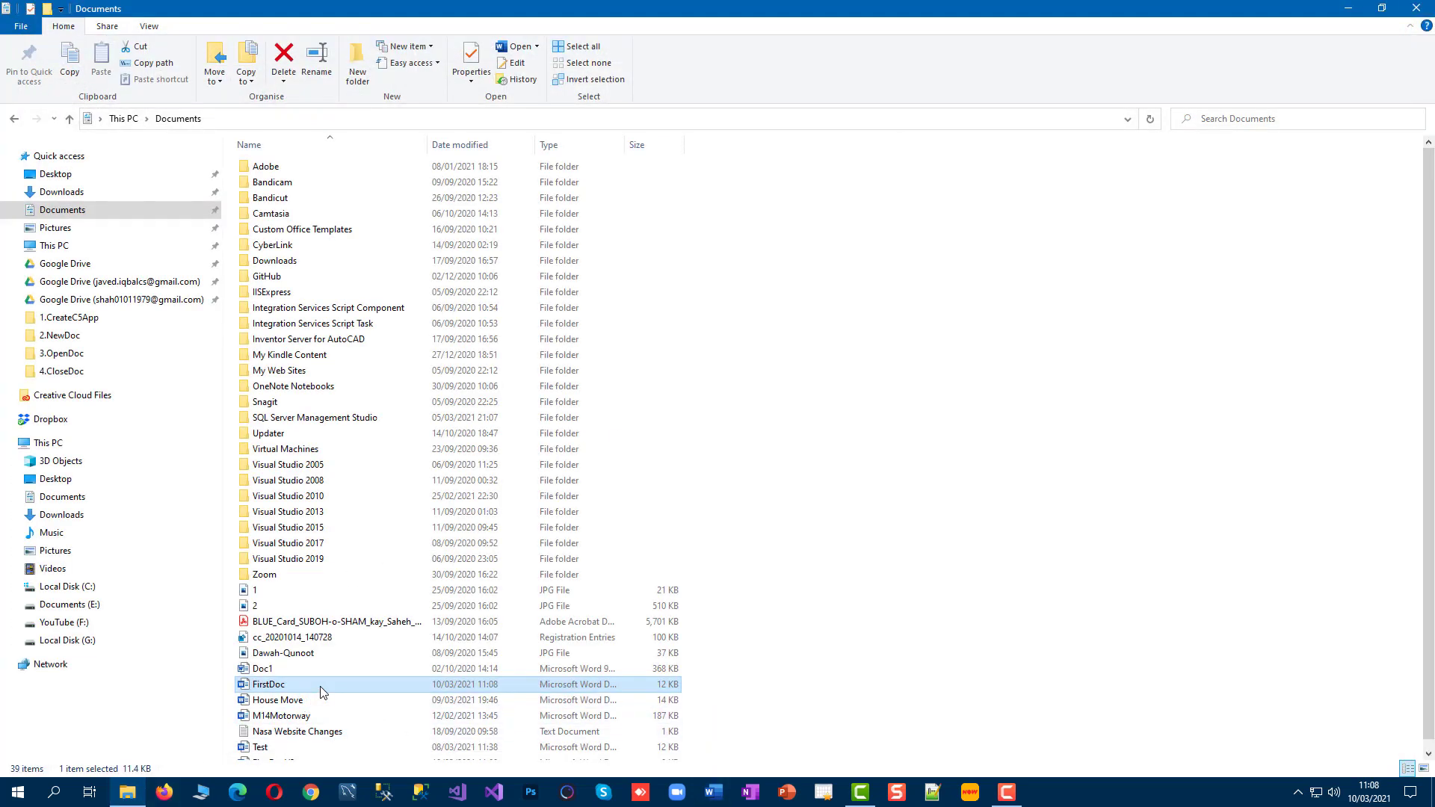
pyautogui.scroll(-1, 323, 692)
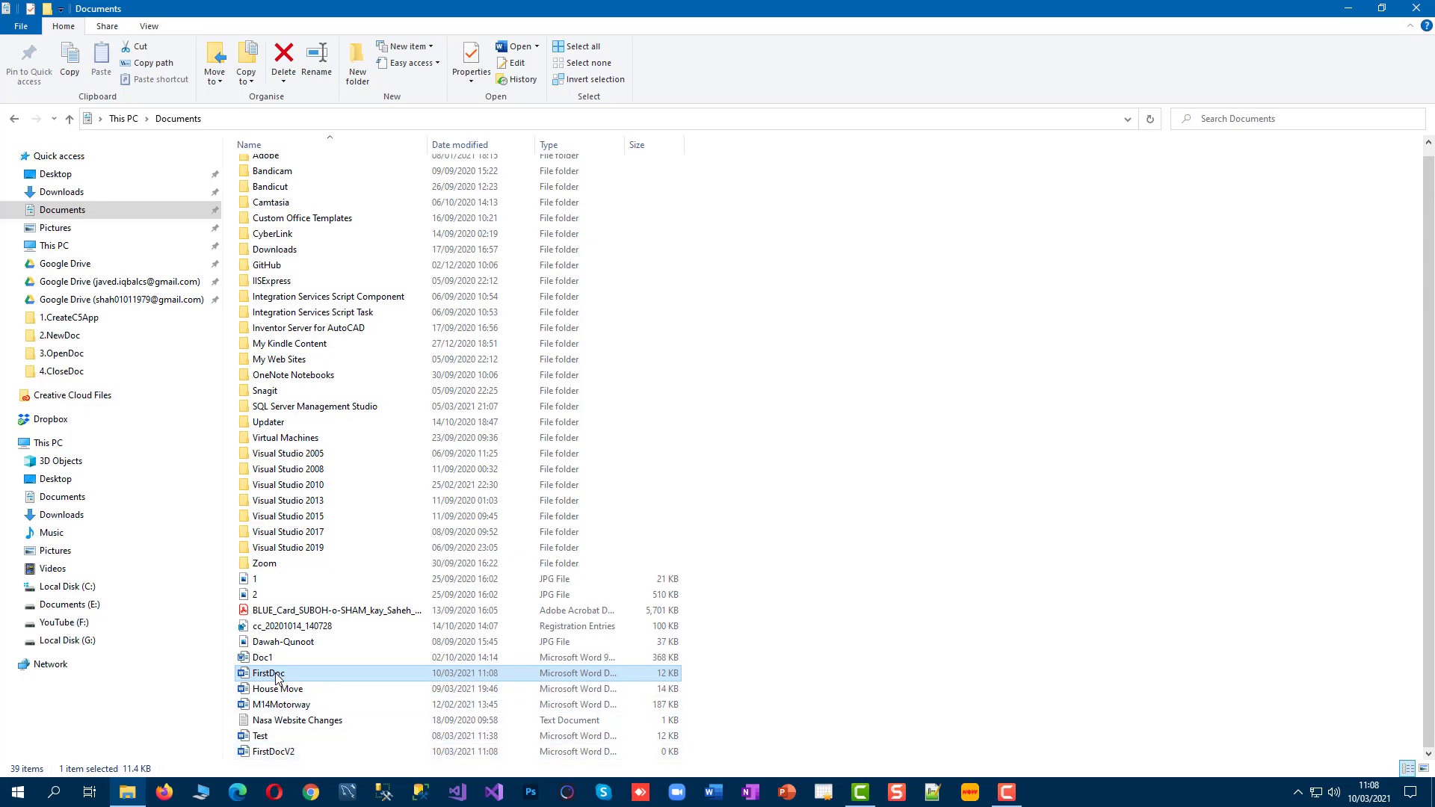
pyautogui.click(303, 755)
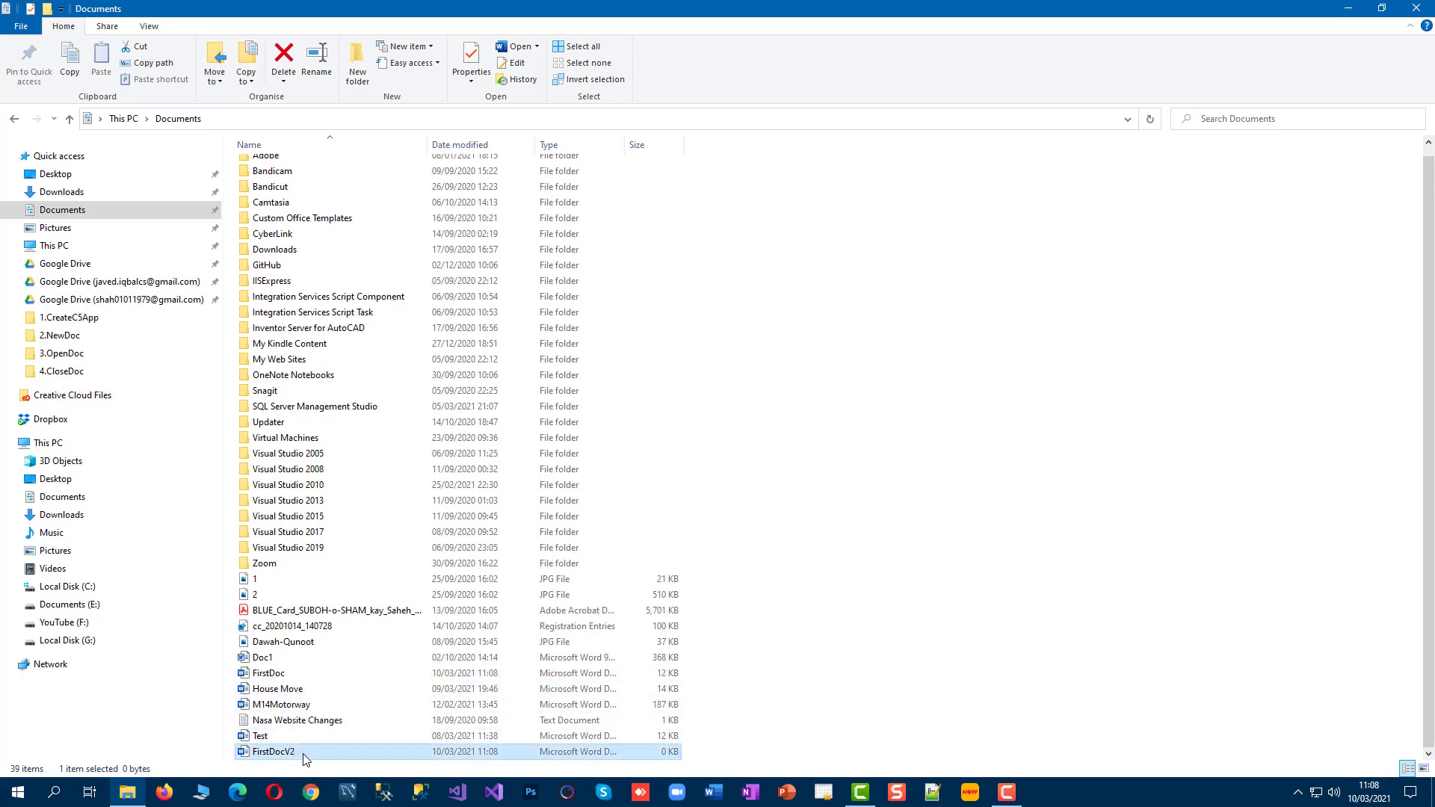
pyautogui.doubleClick(268, 672)
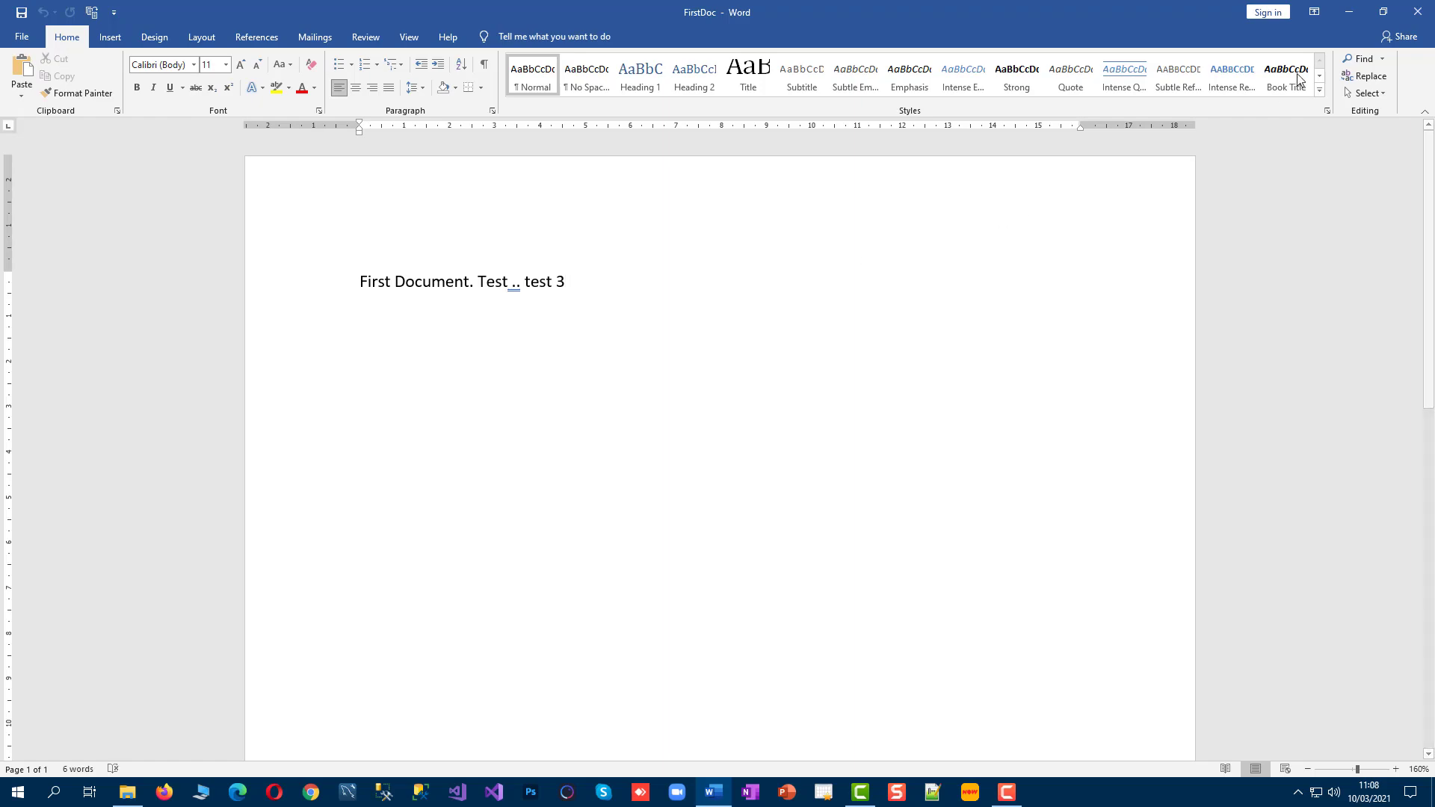
pyautogui.click(1415, 13)
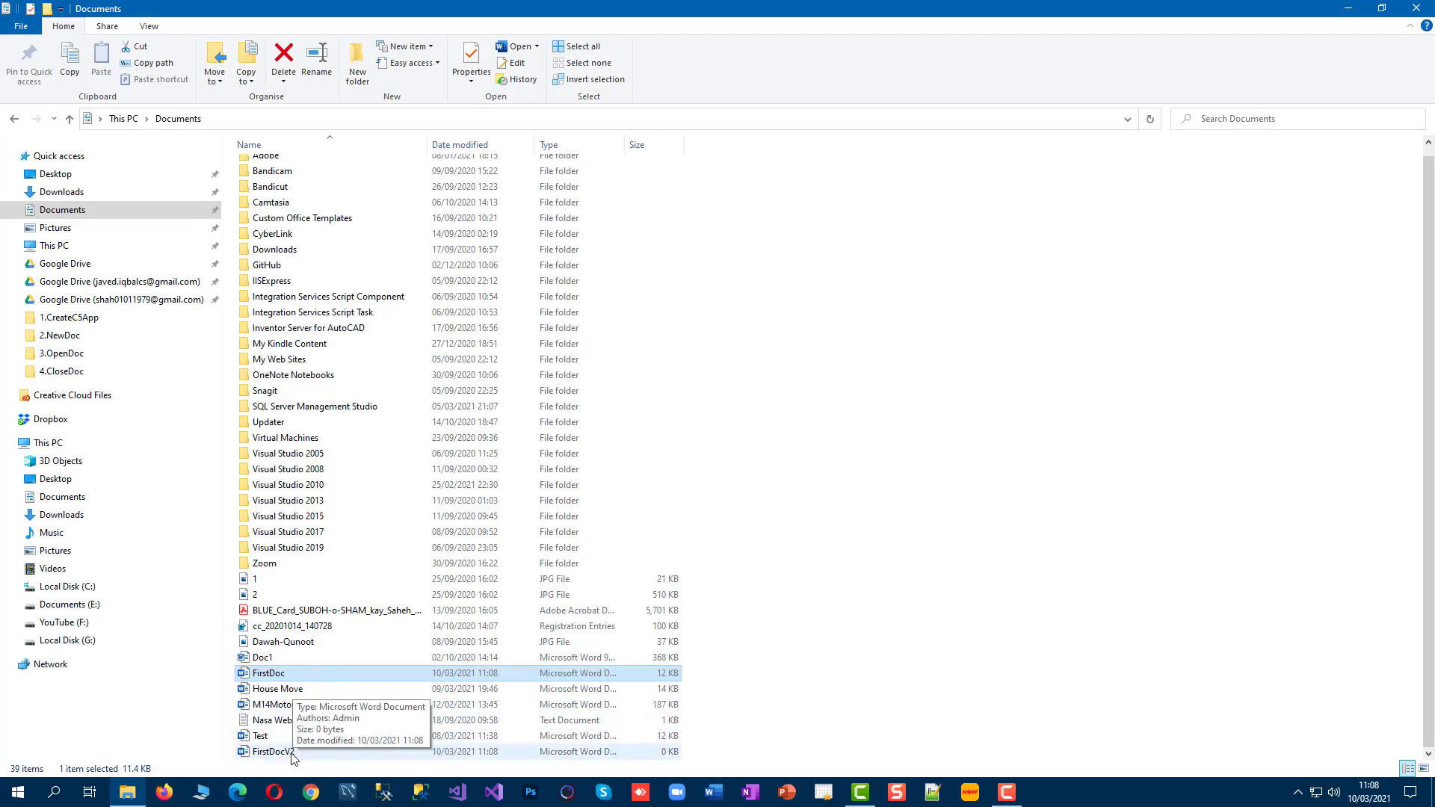
pyautogui.doubleClick(284, 751)
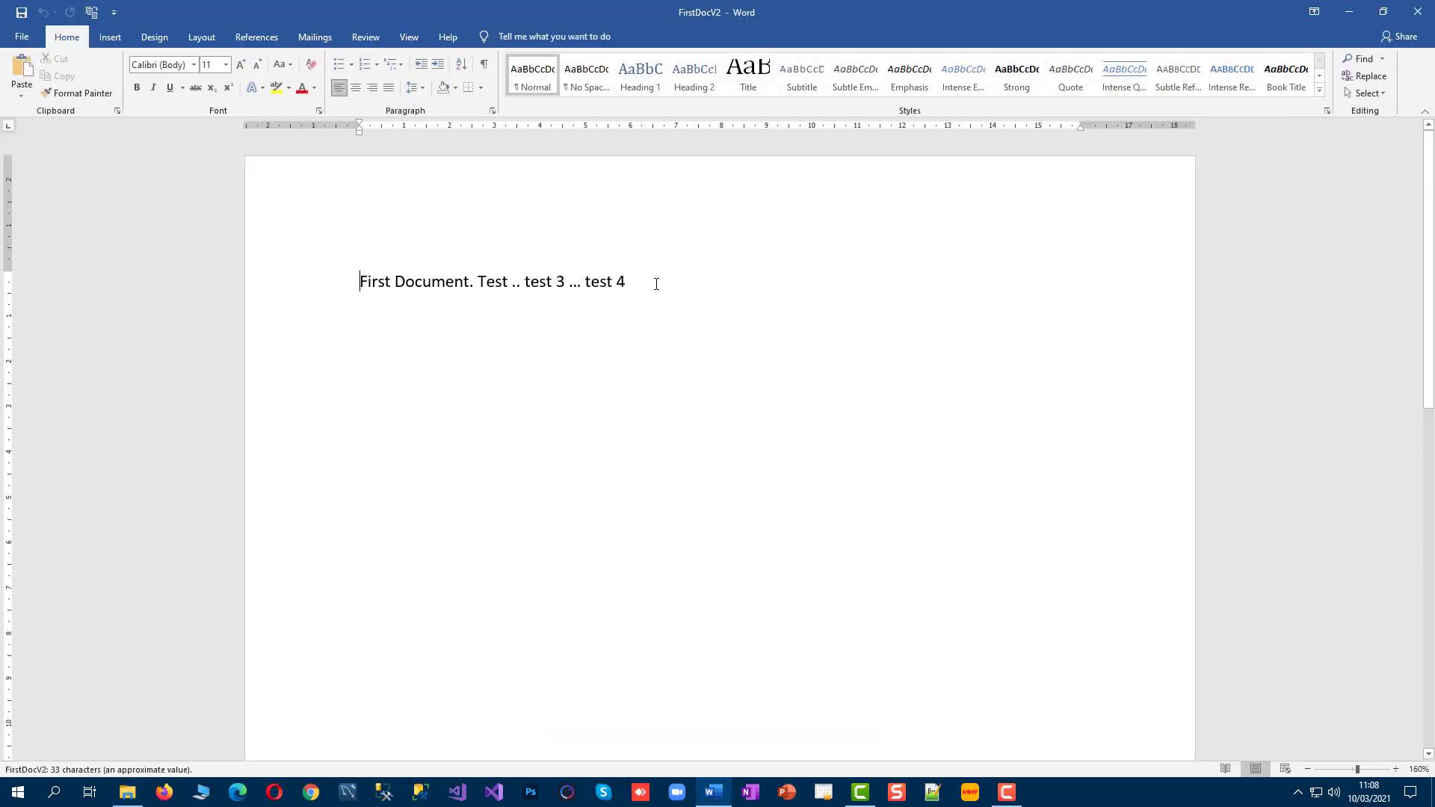
pyautogui.moveTo(657, 284); pyautogui.dragTo(354, 287)
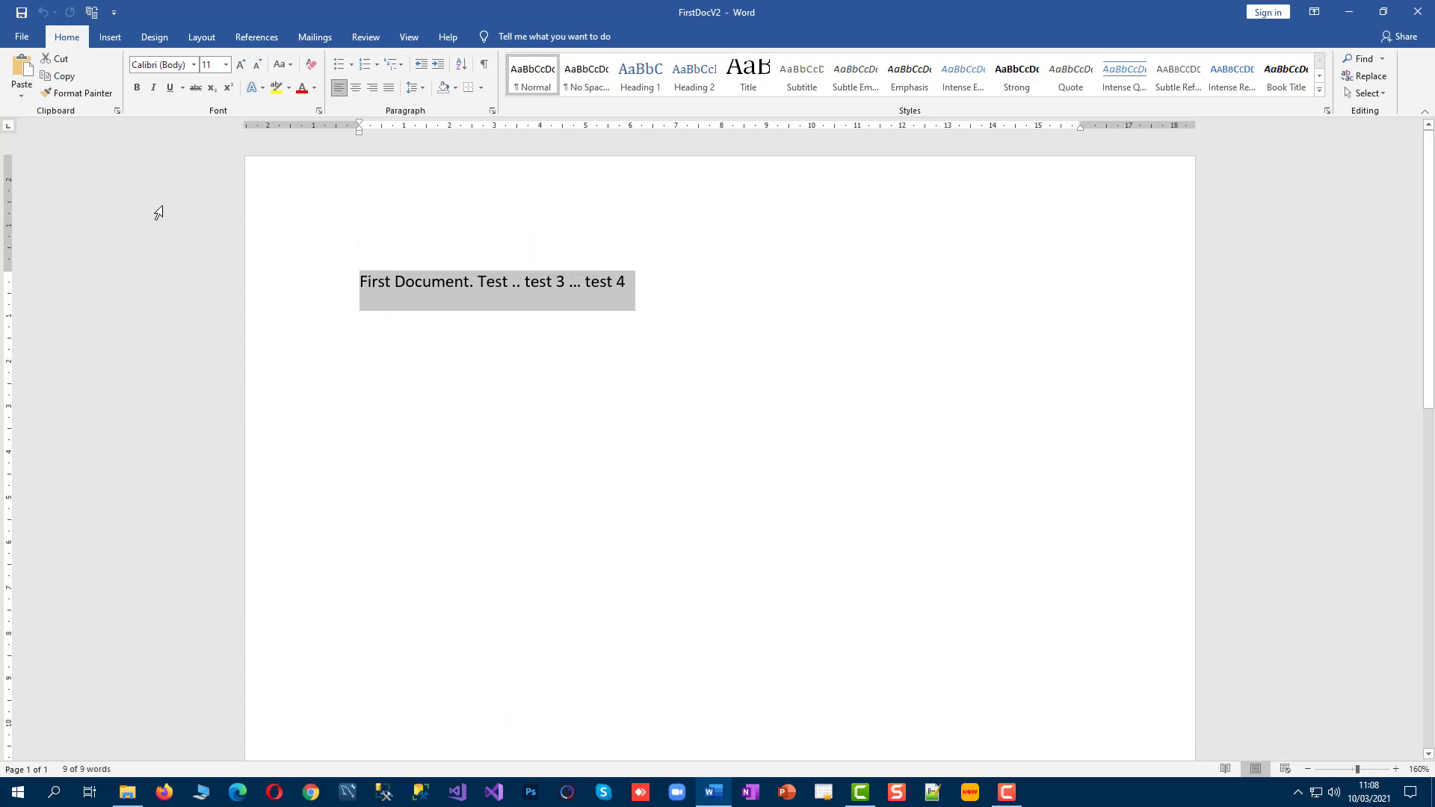
pyautogui.click(23, 36)
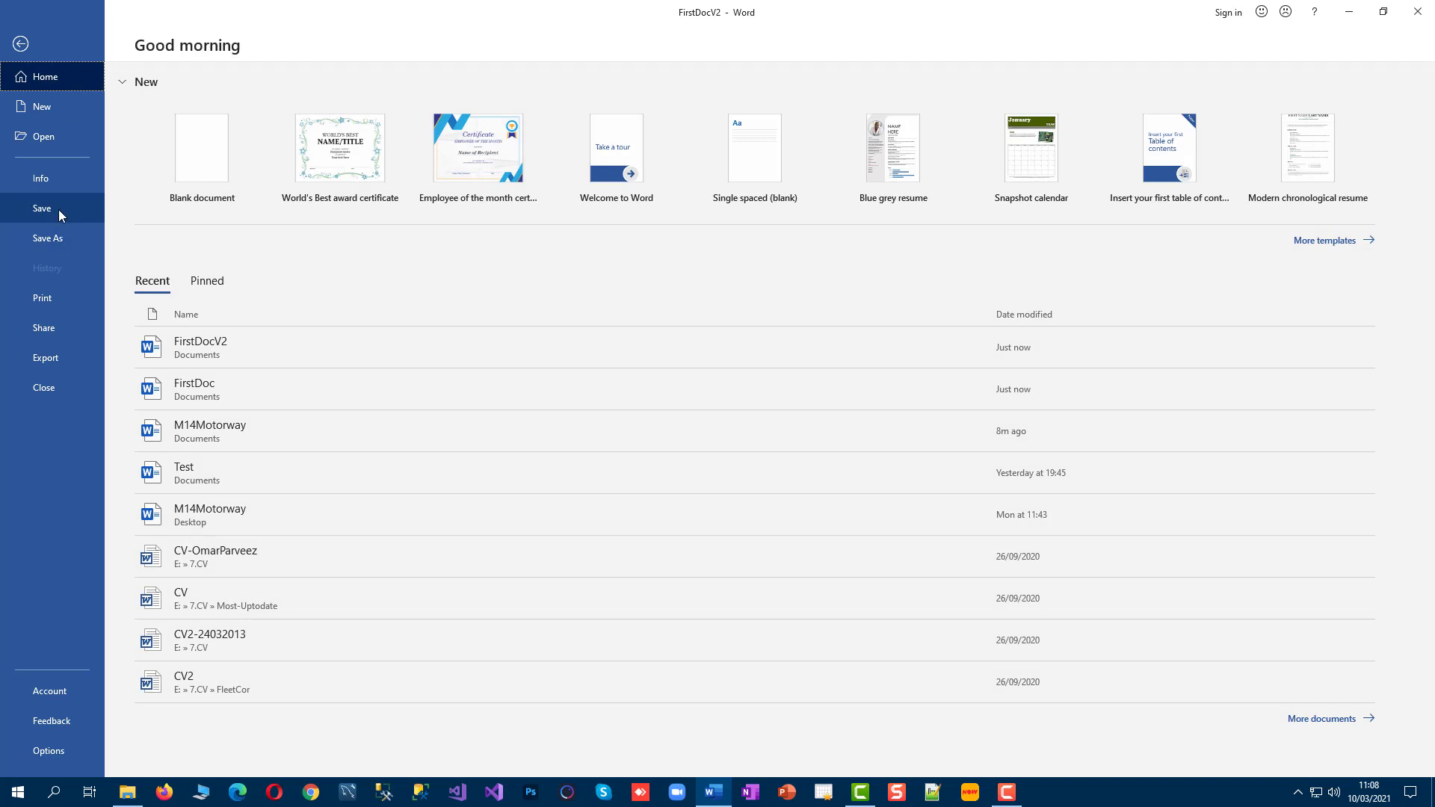
pyautogui.click(20, 44)
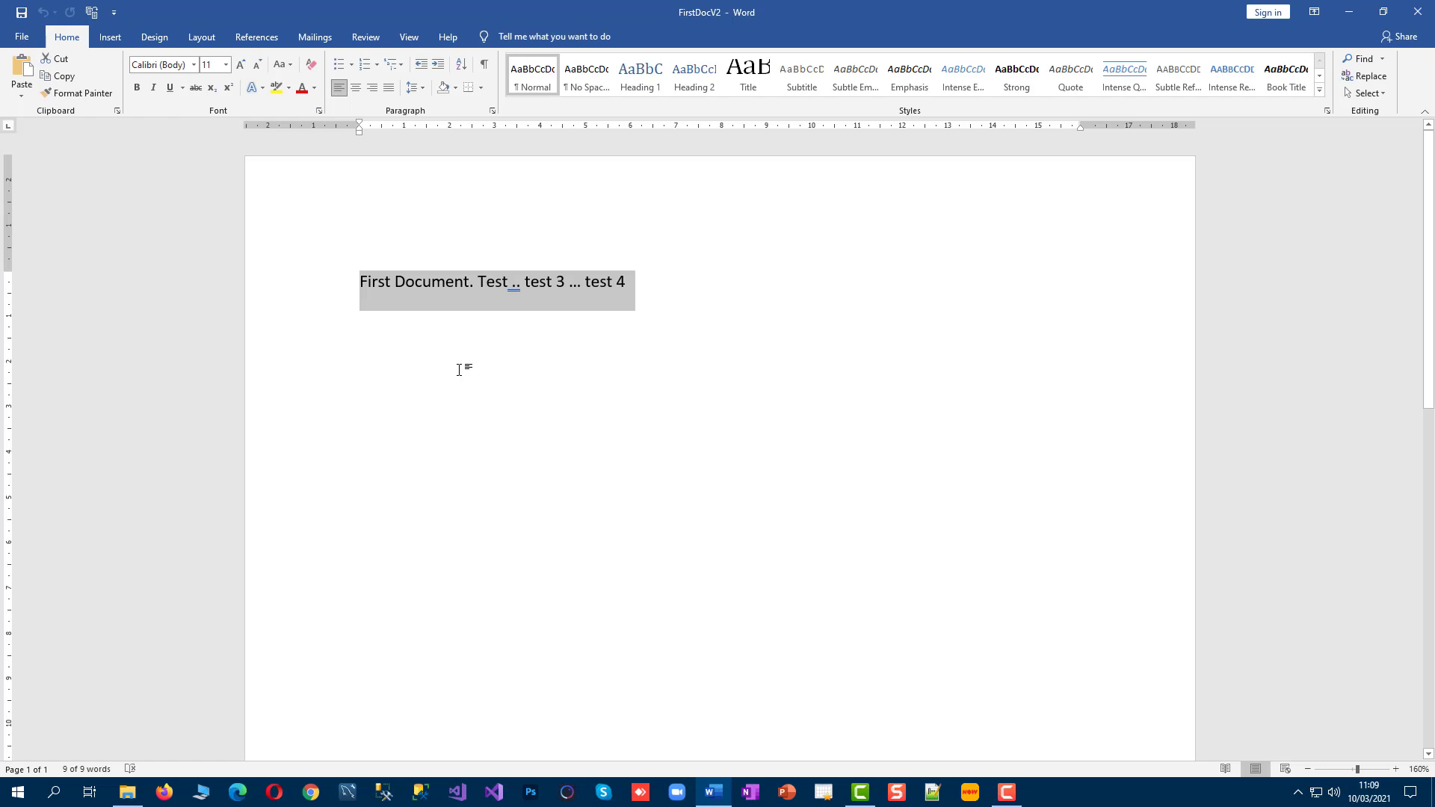